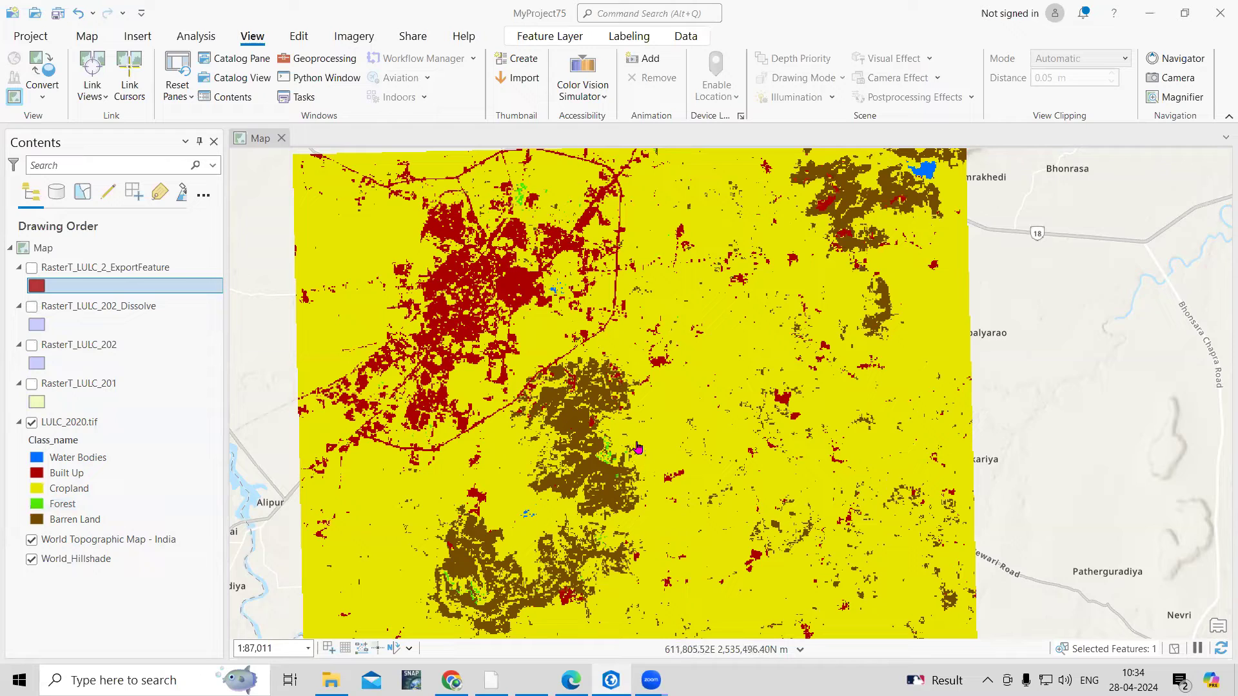
Toggle the Built Up polygon layer and LULC_2020 raster on and off, restoring the original view
scroll(562, 239, down, 3)
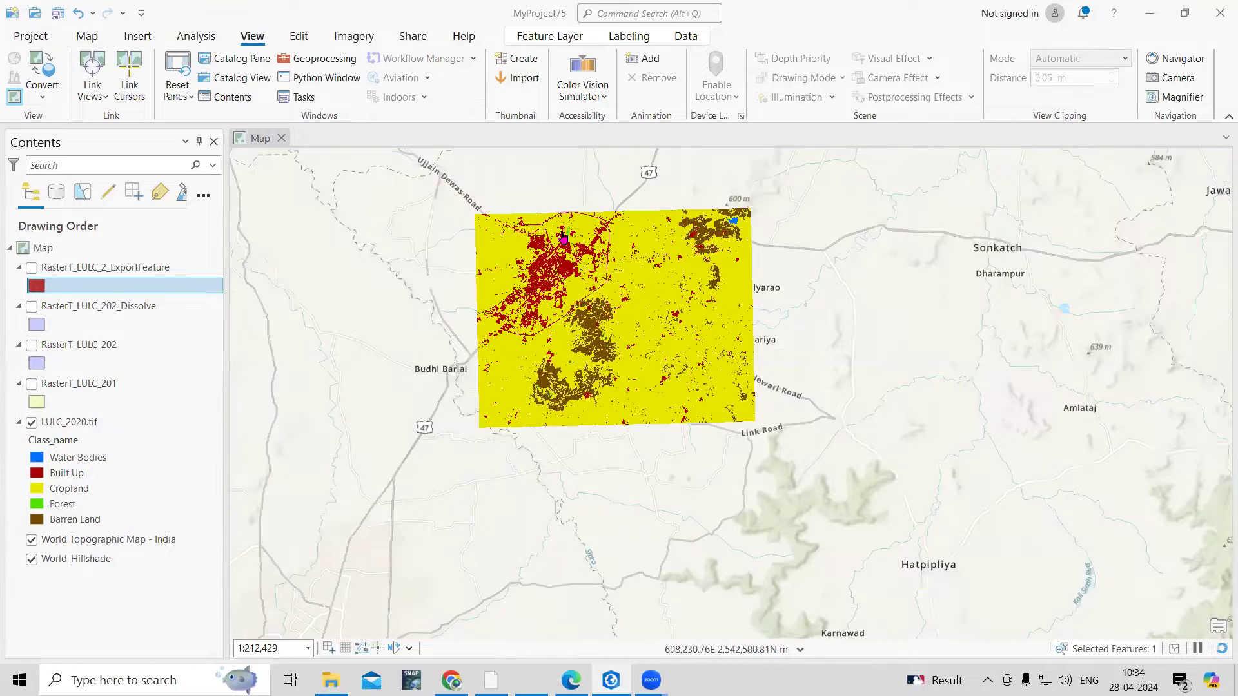
scroll(580, 303, up, 3)
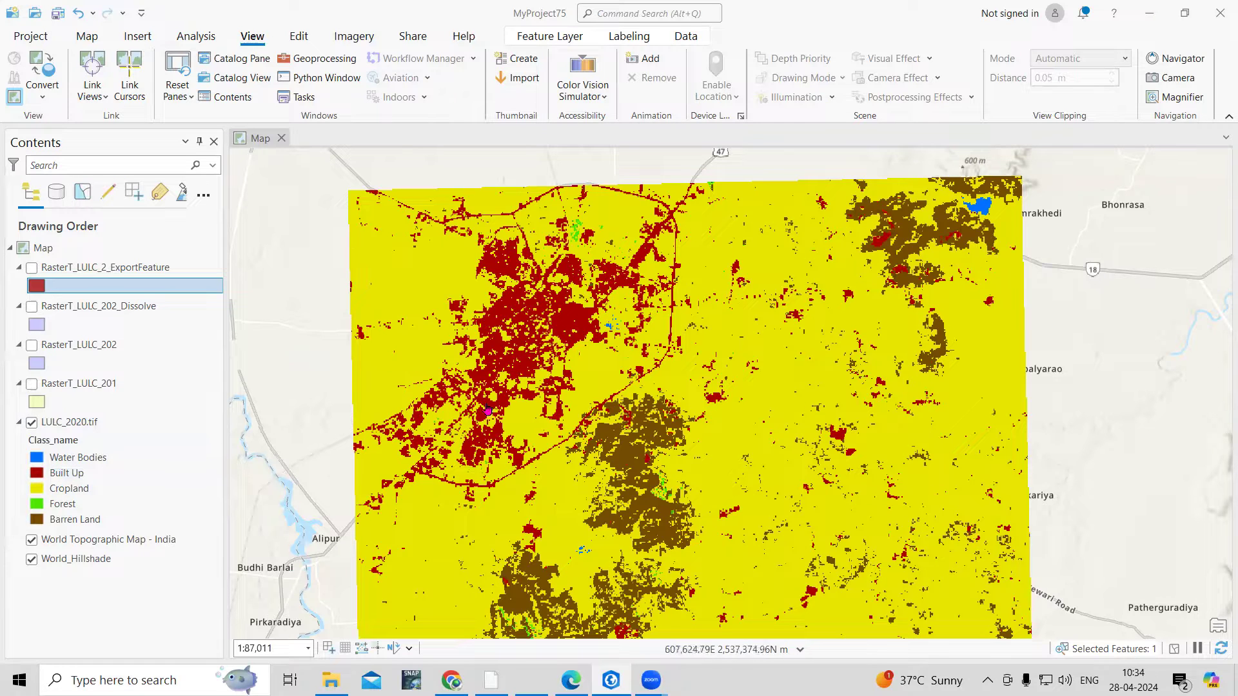
click(31, 268)
click(31, 422)
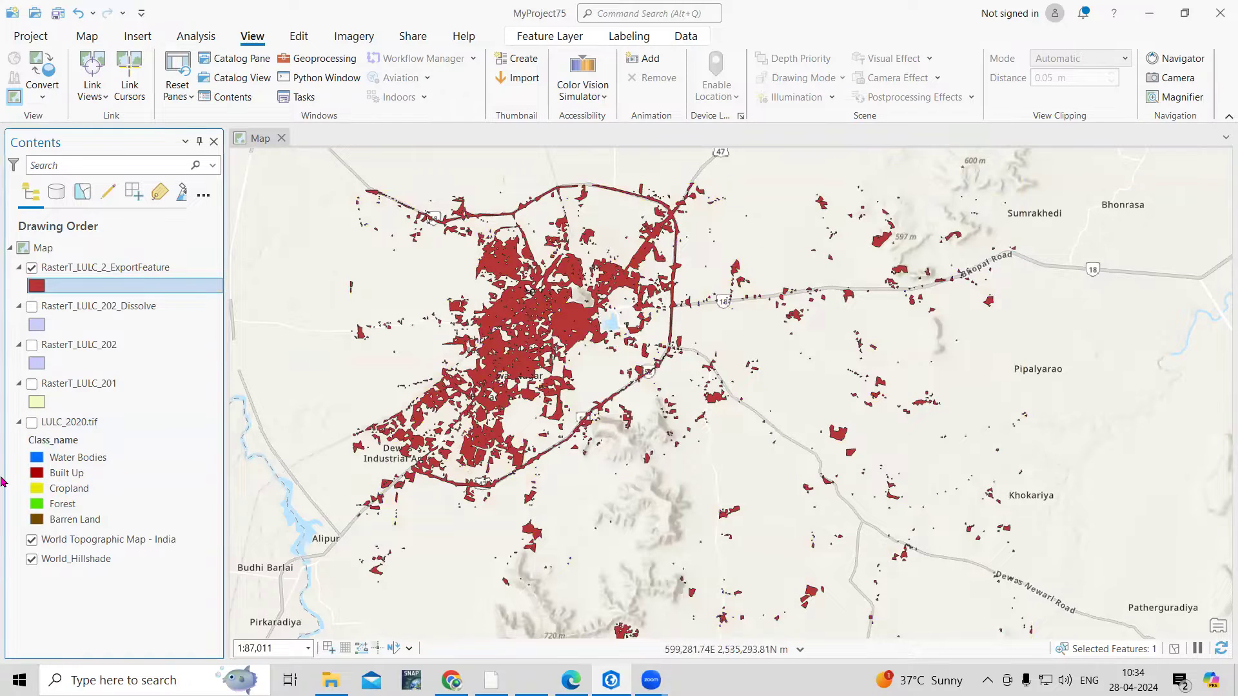
click(31, 422)
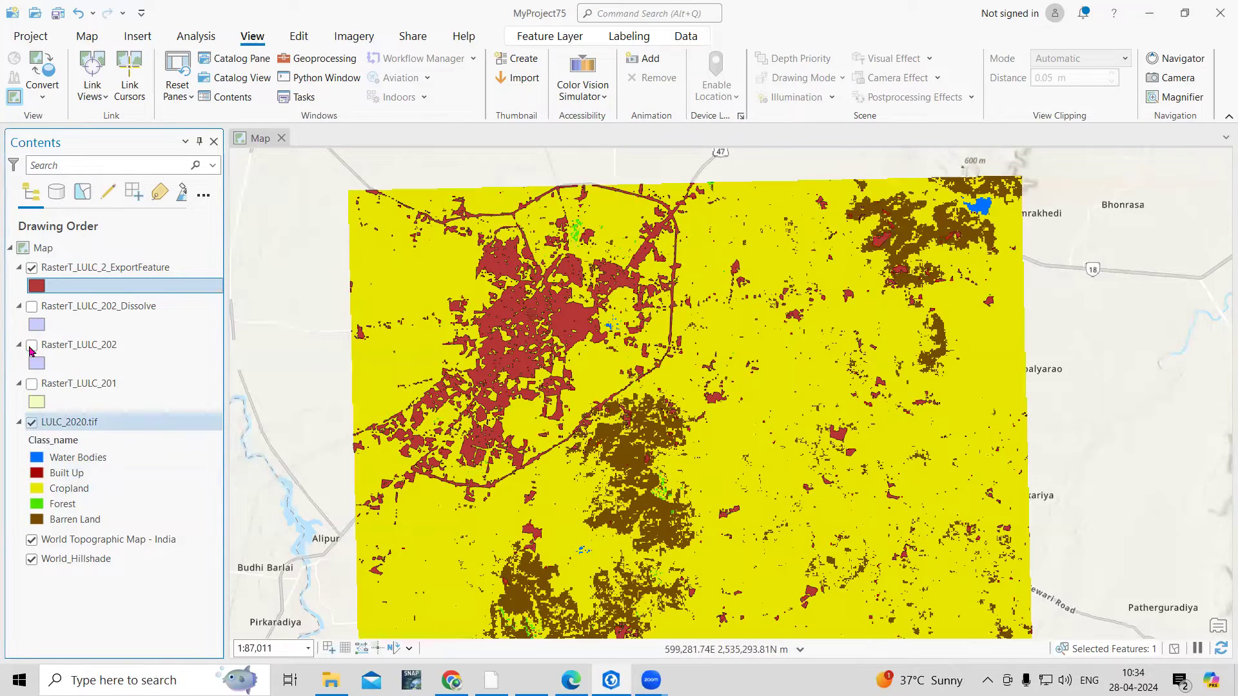
click(31, 268)
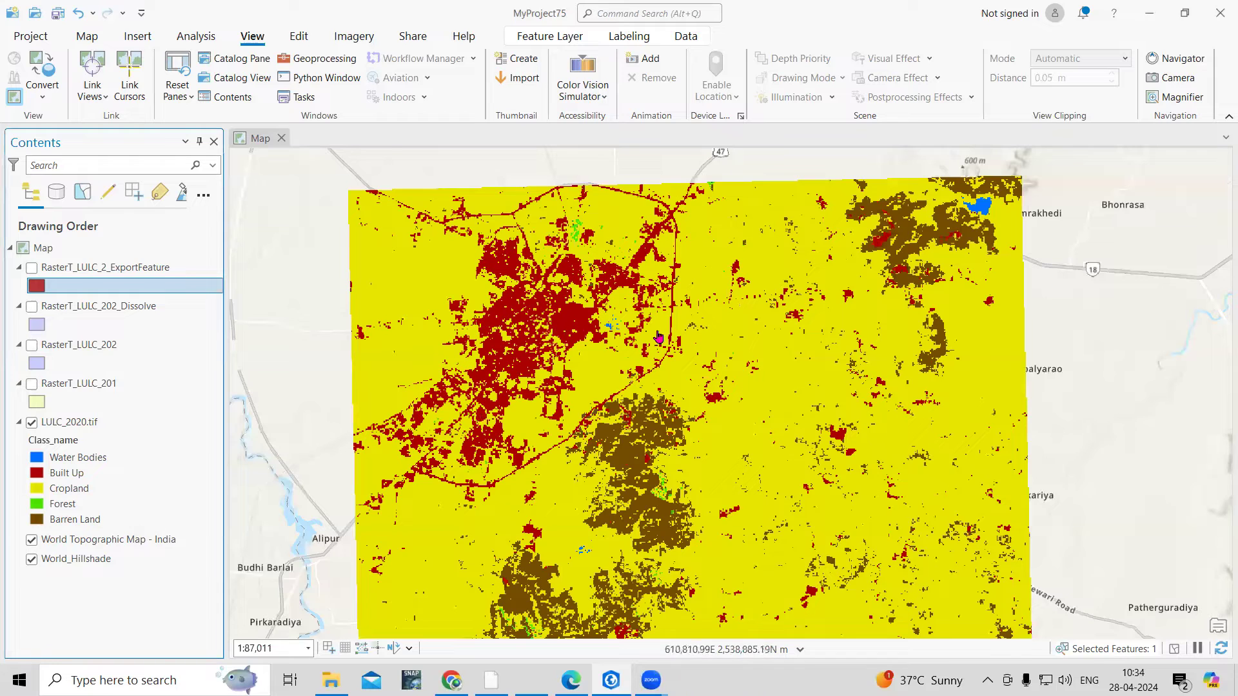
scroll(563, 314, down, 2)
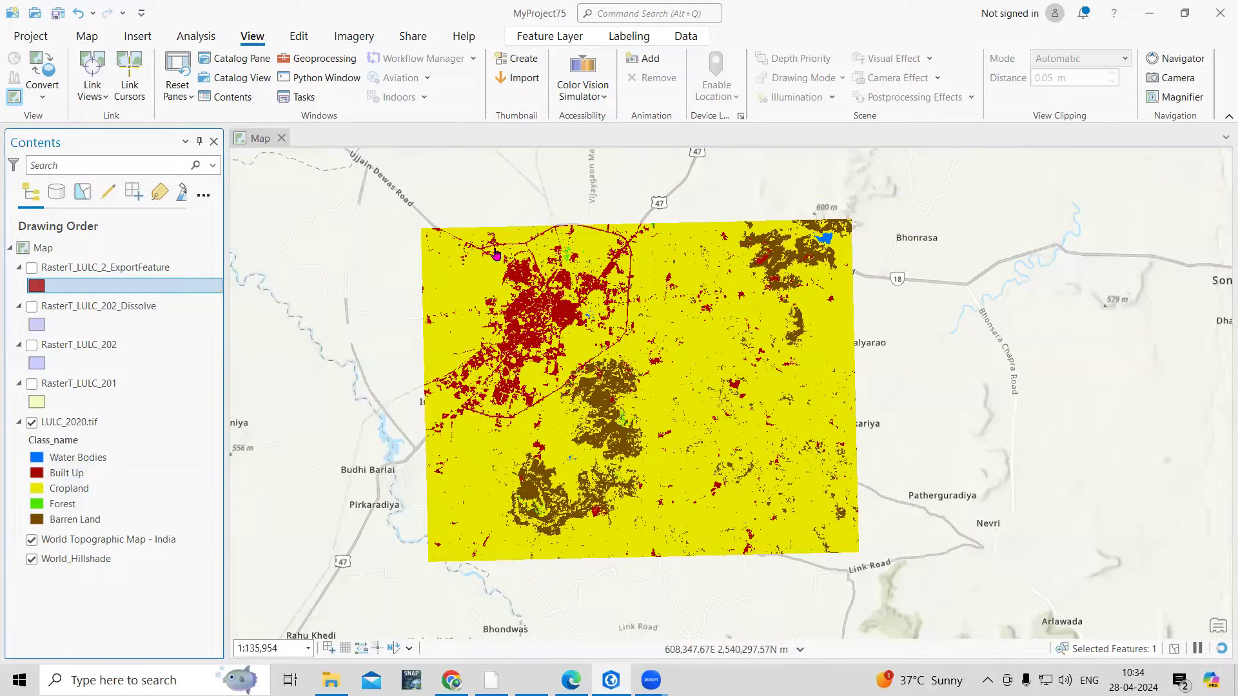
scroll(496, 256, up, 2)
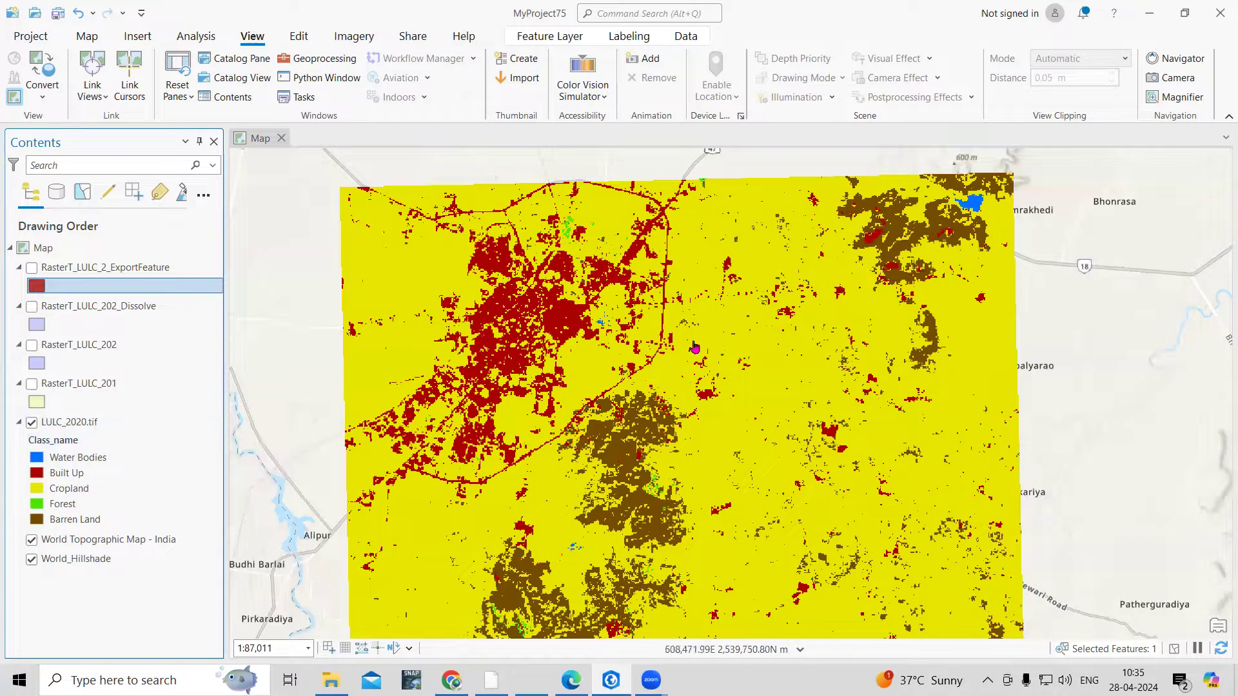
Search 'raster to' in the Geoprocessing pane and open Raster to Polygon
click(321, 61)
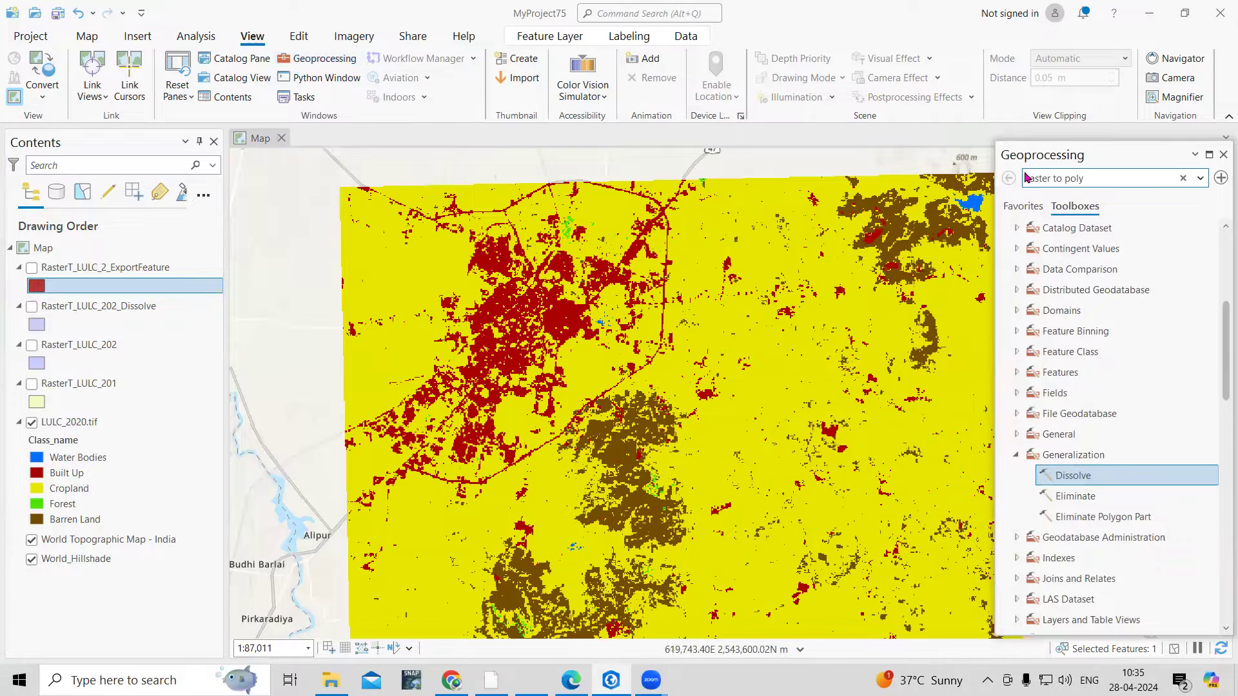
click(1091, 175)
text(raster)
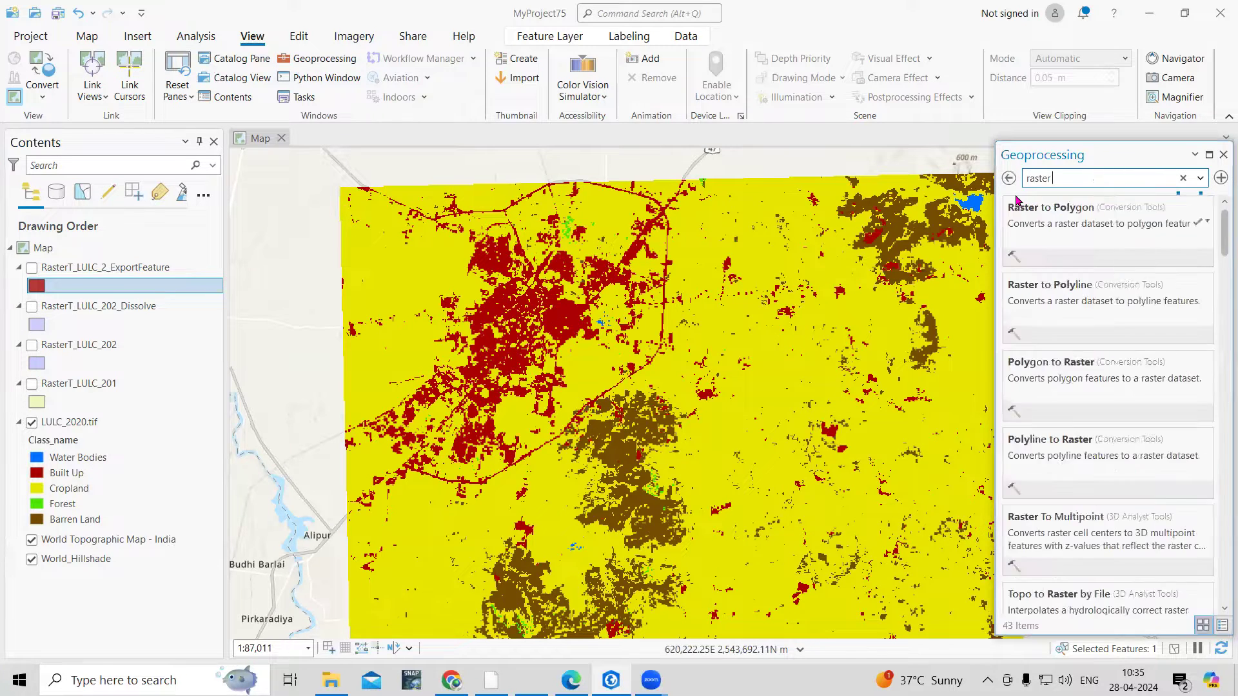
text( to poly)
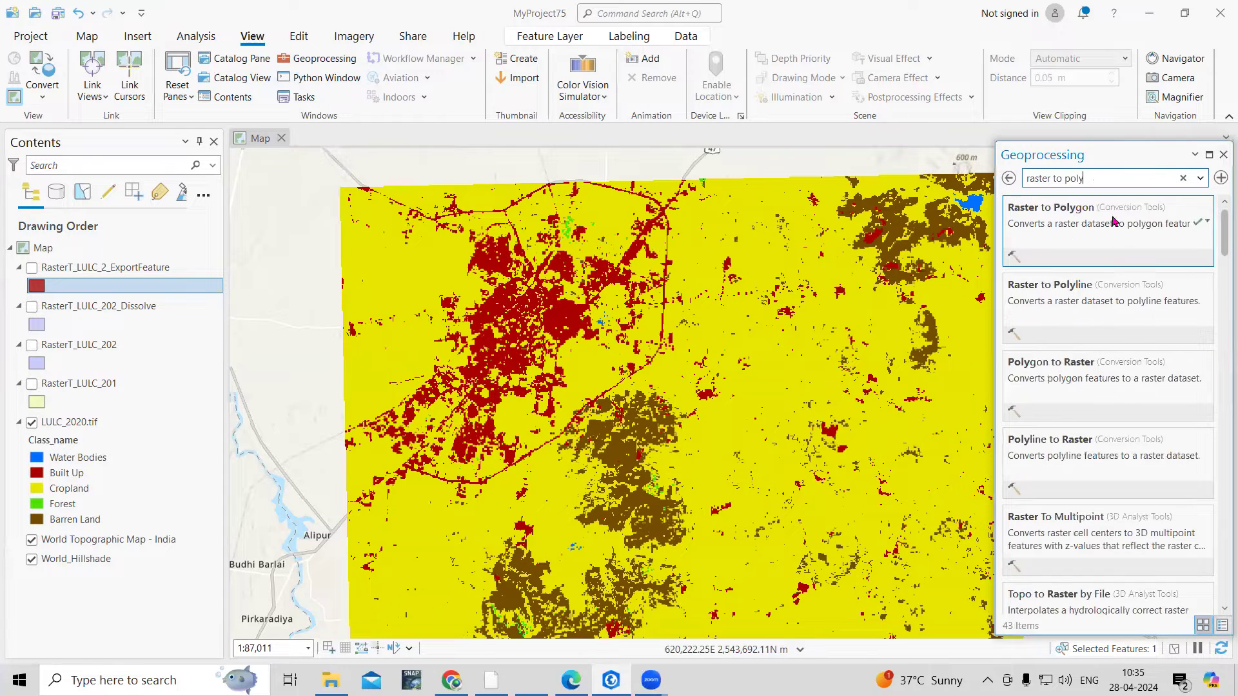
click(1061, 217)
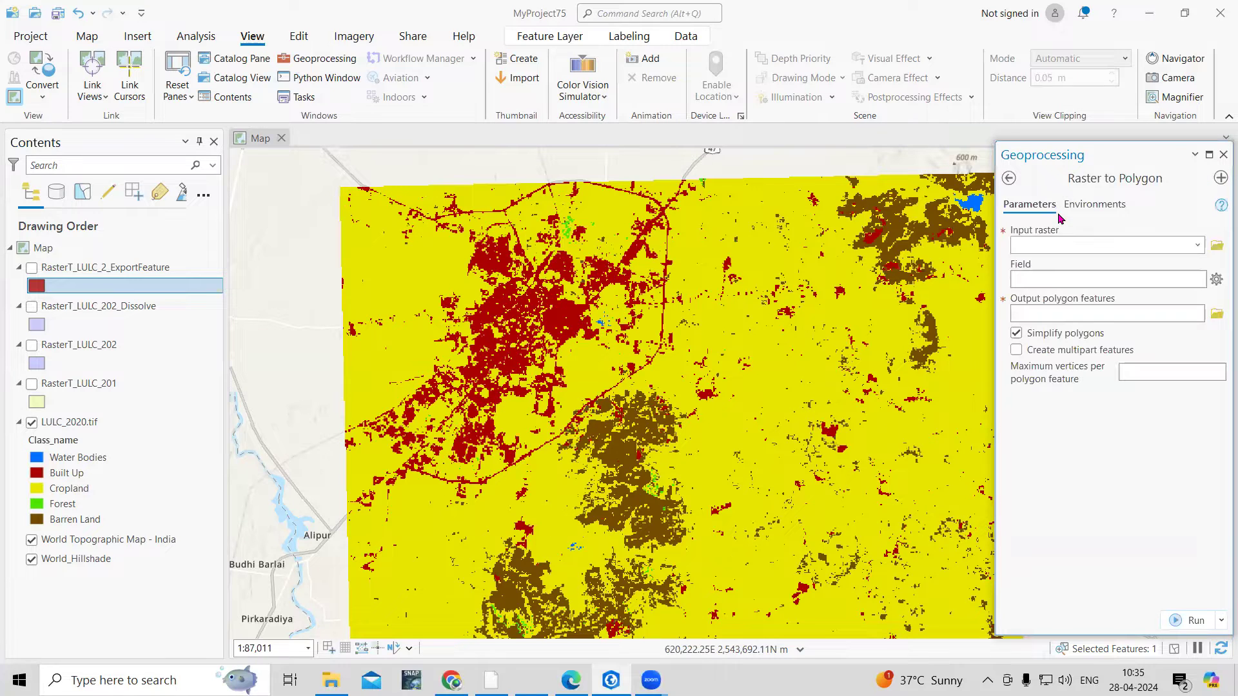
Set the input raster to LULC_2020.tif and the conversion field to Class_name
click(1197, 245)
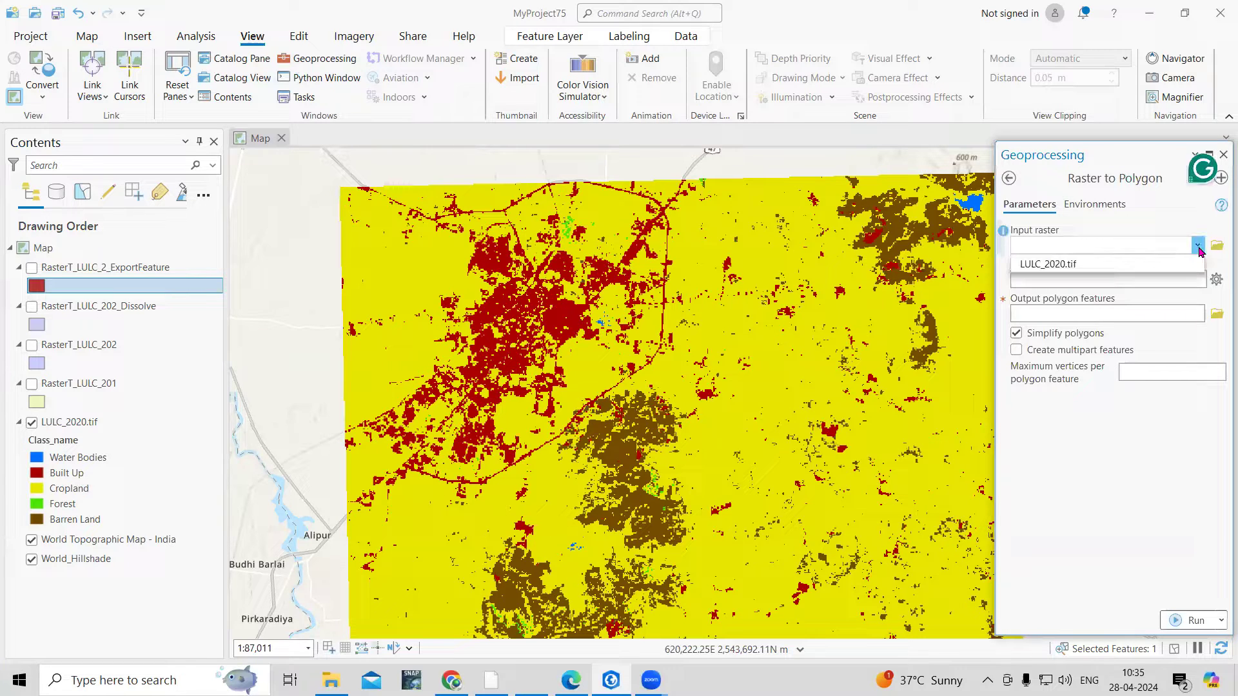
click(1119, 267)
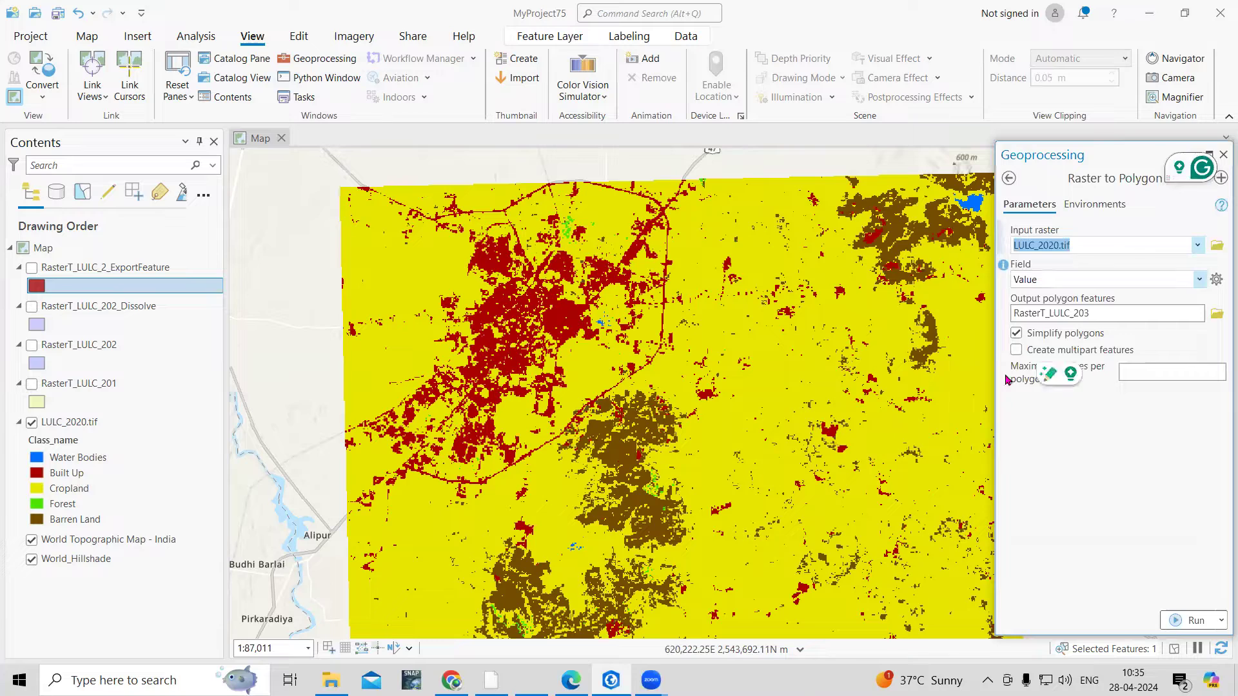
click(68, 439)
click(1200, 279)
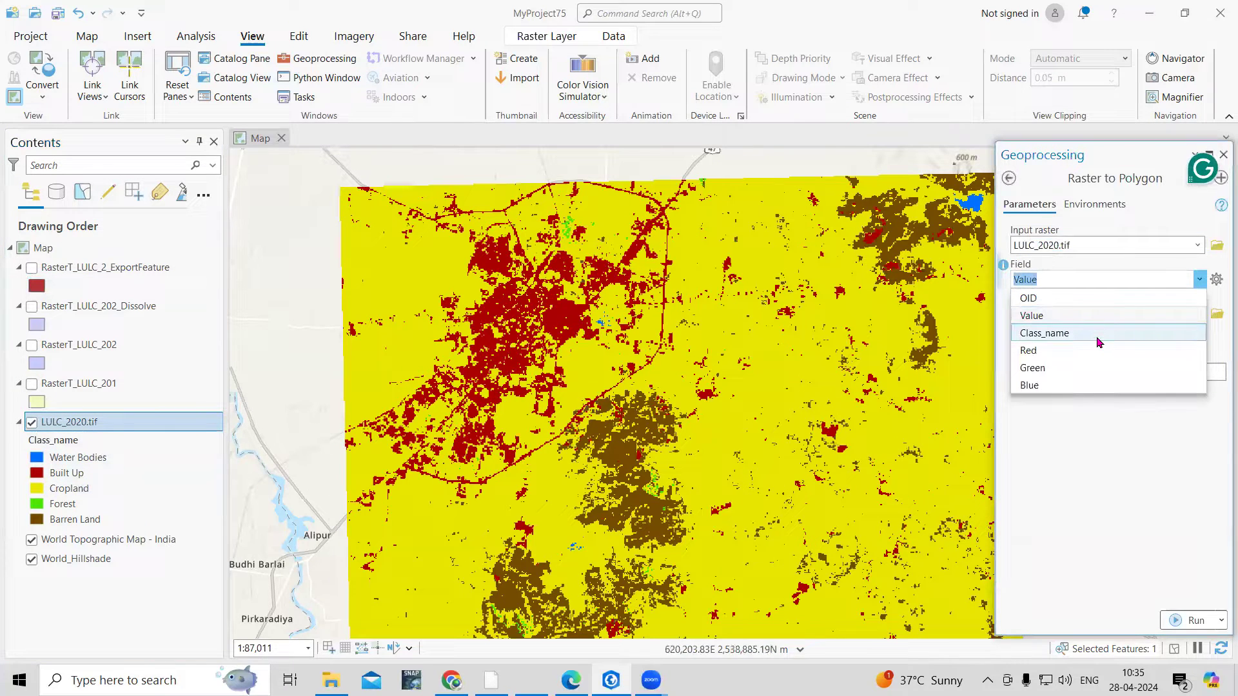
click(1056, 332)
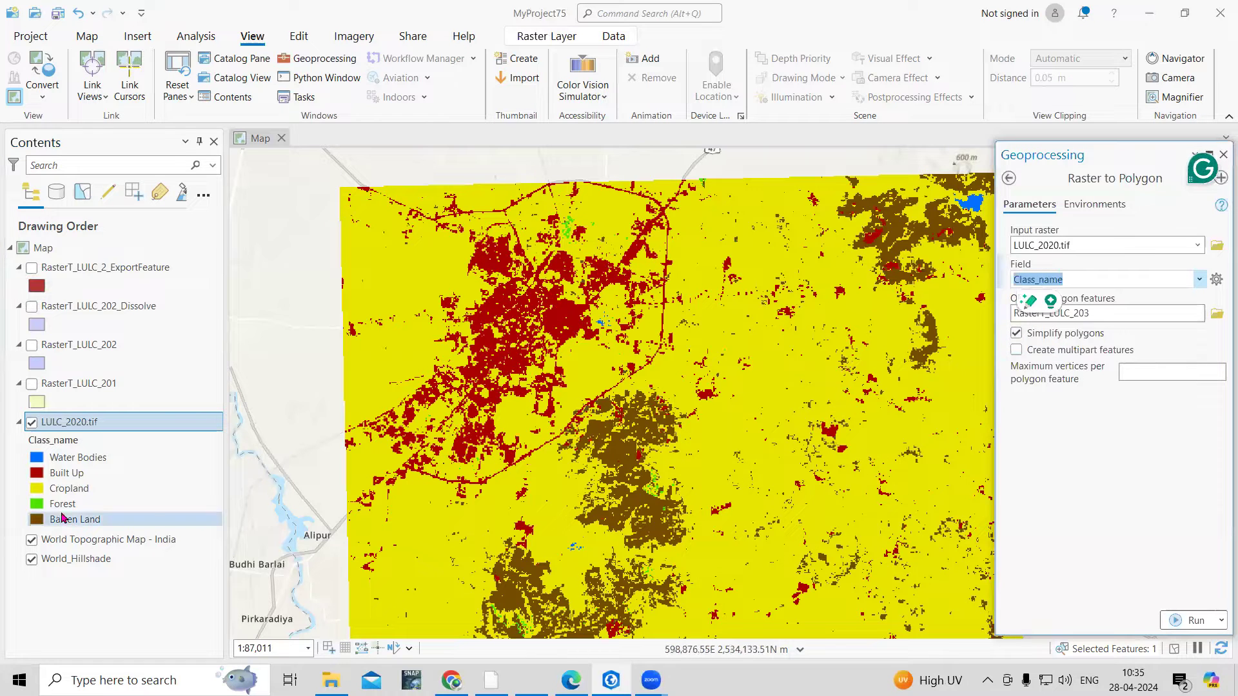
right_click(97, 424)
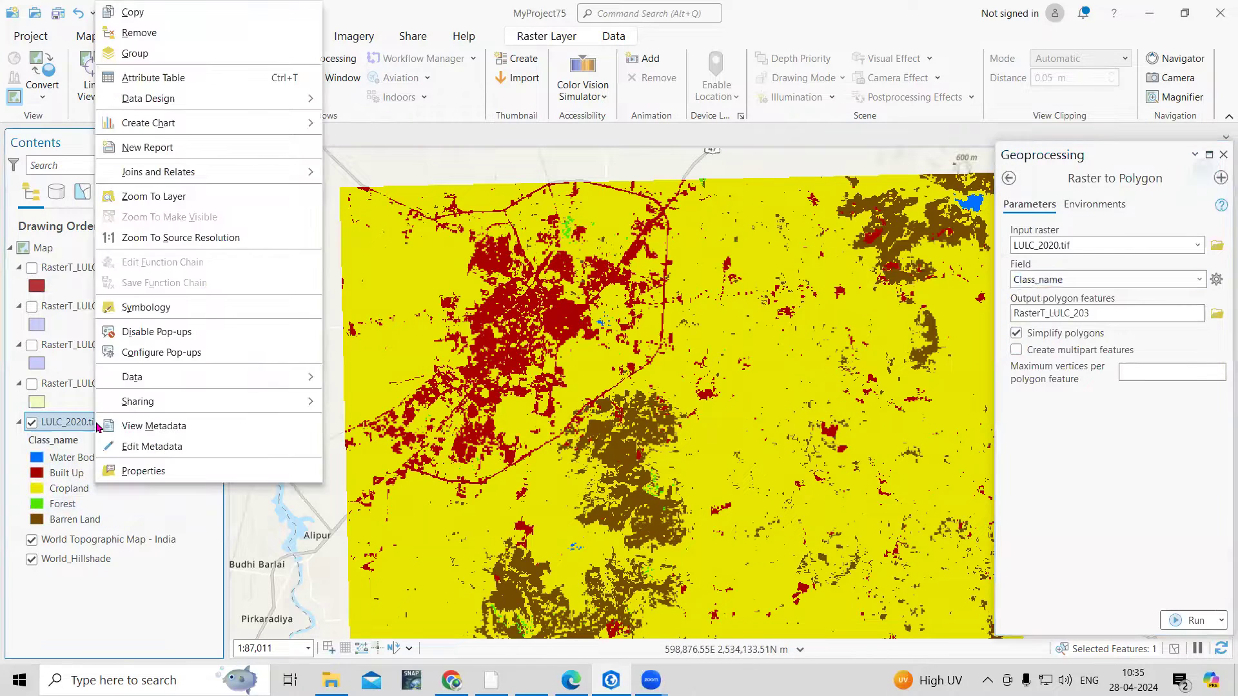
click(169, 78)
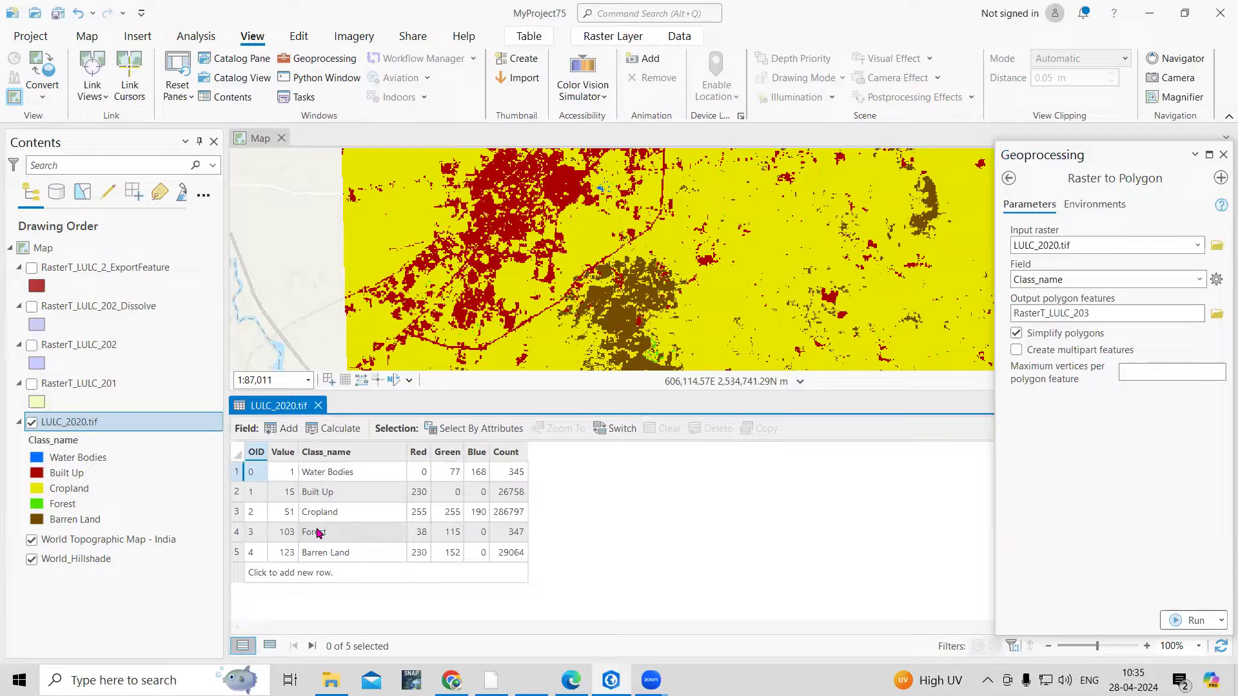
click(318, 406)
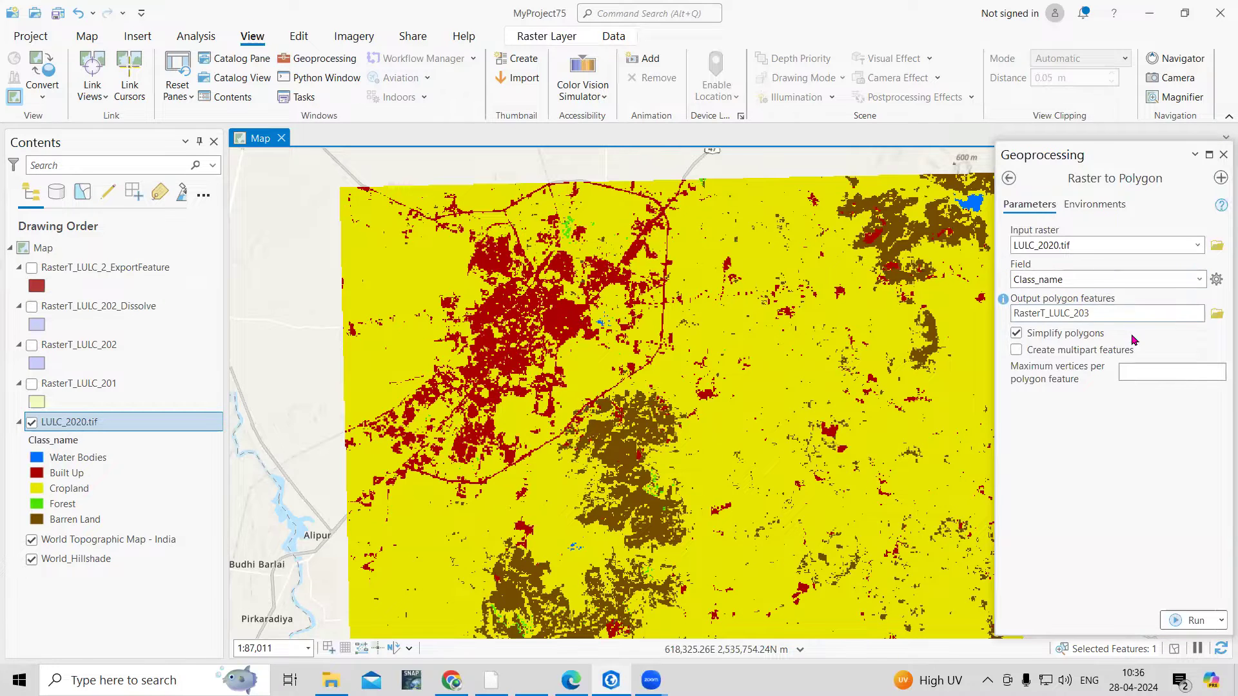
Keep RasterT_LULC_203 as the output polygon name and run the conversion
click(1140, 315)
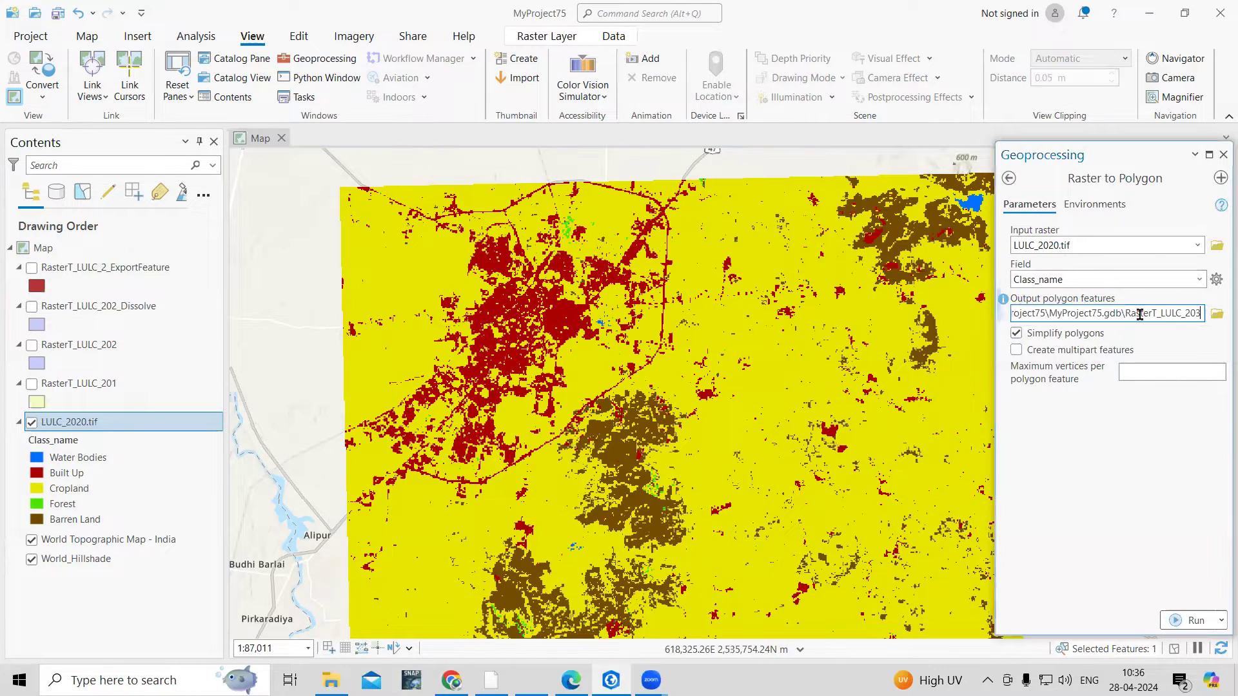
drag(1125, 315, 1205, 318)
click(1134, 493)
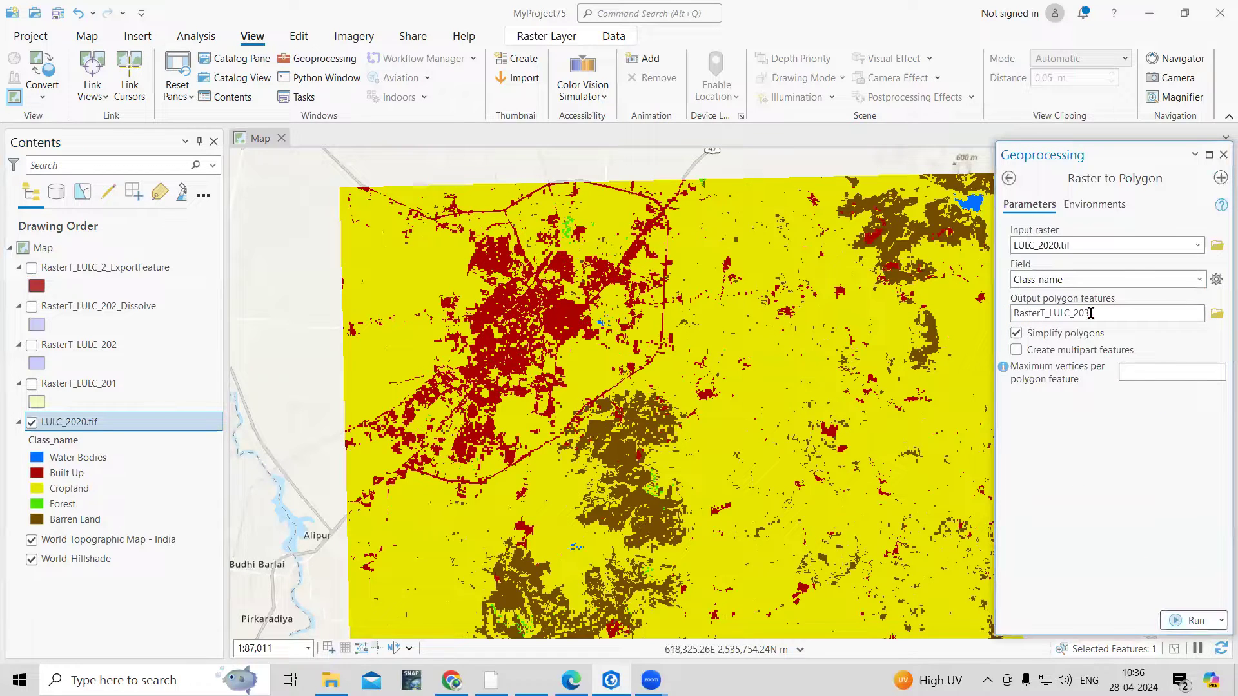
click(1181, 613)
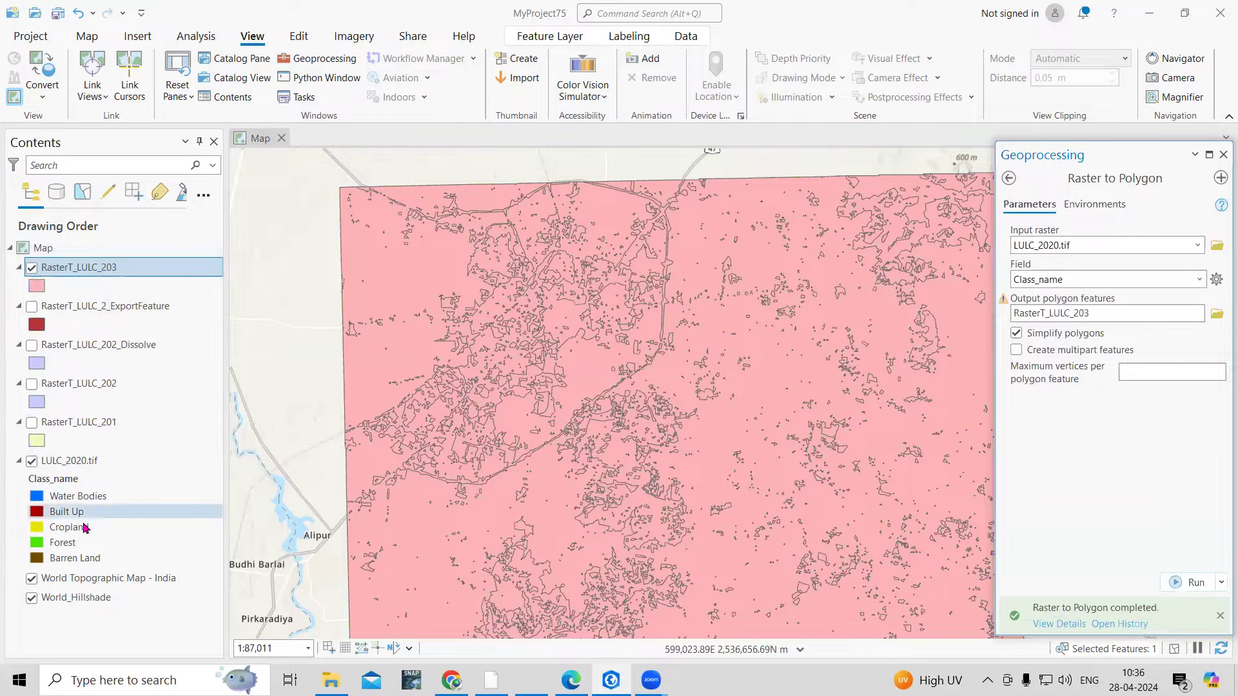
Open the RasterT_LULC_203 attribute table, select and zoom to rows 69–71, then clear the selection
right_click(91, 267)
click(147, 177)
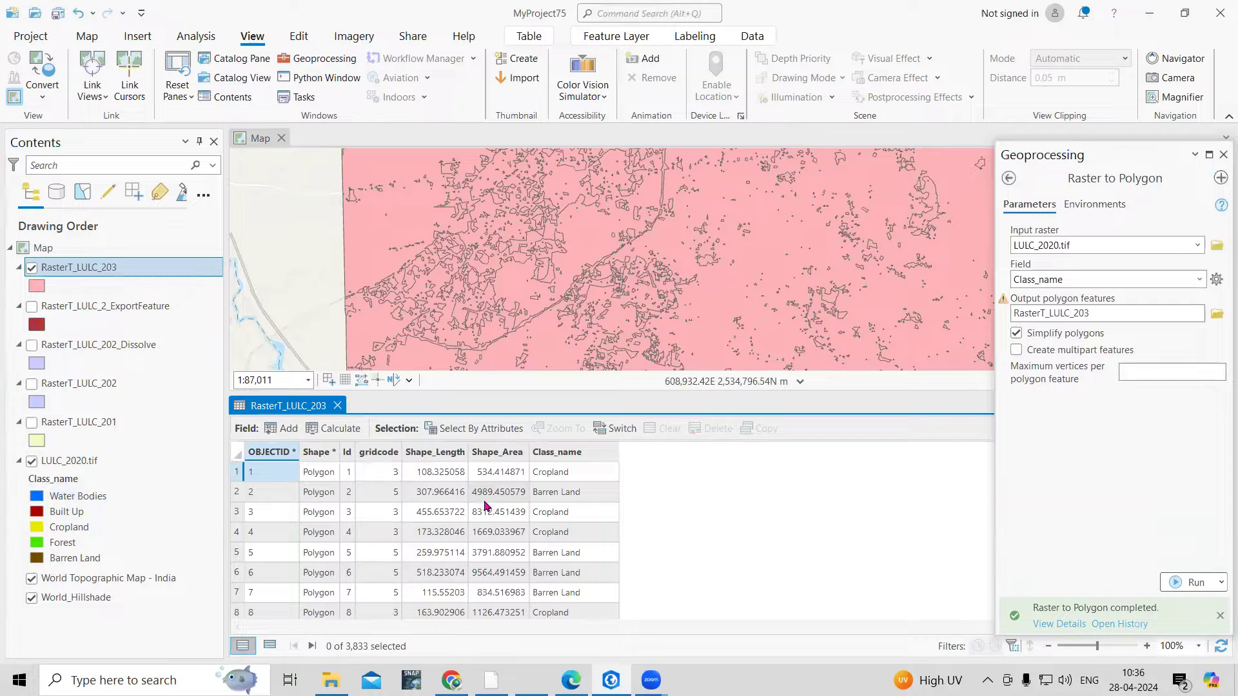
scroll(587, 573, down, 3)
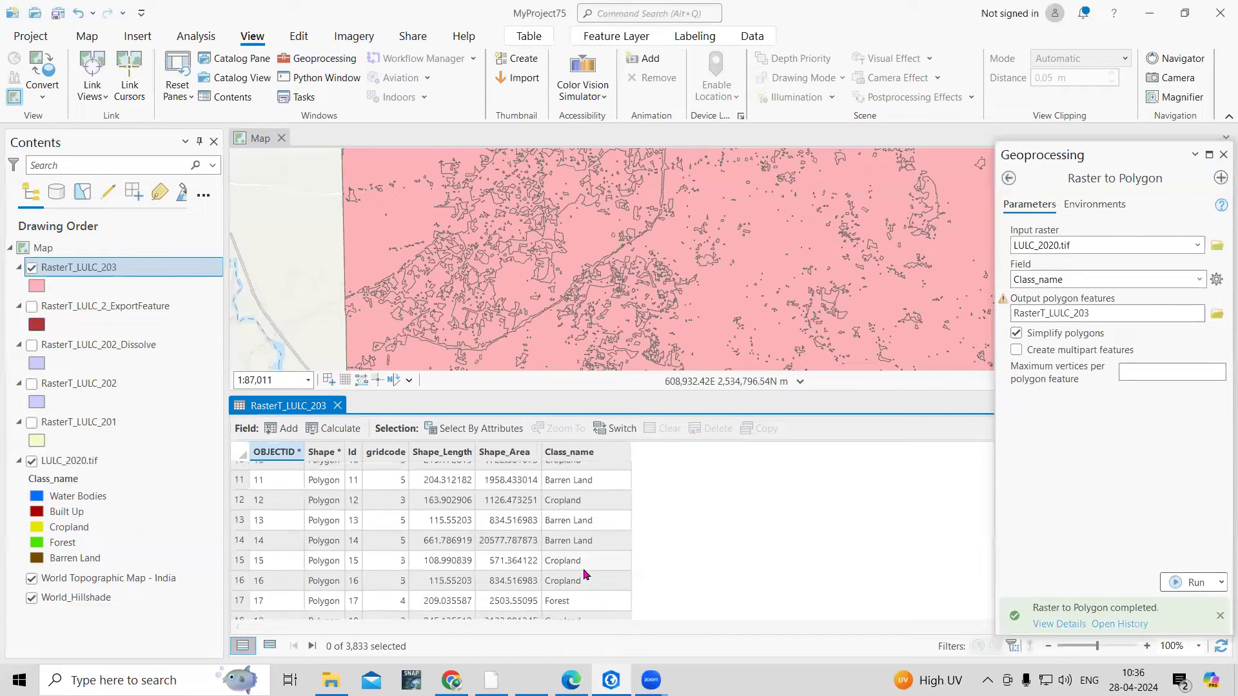
scroll(585, 574, down, 9)
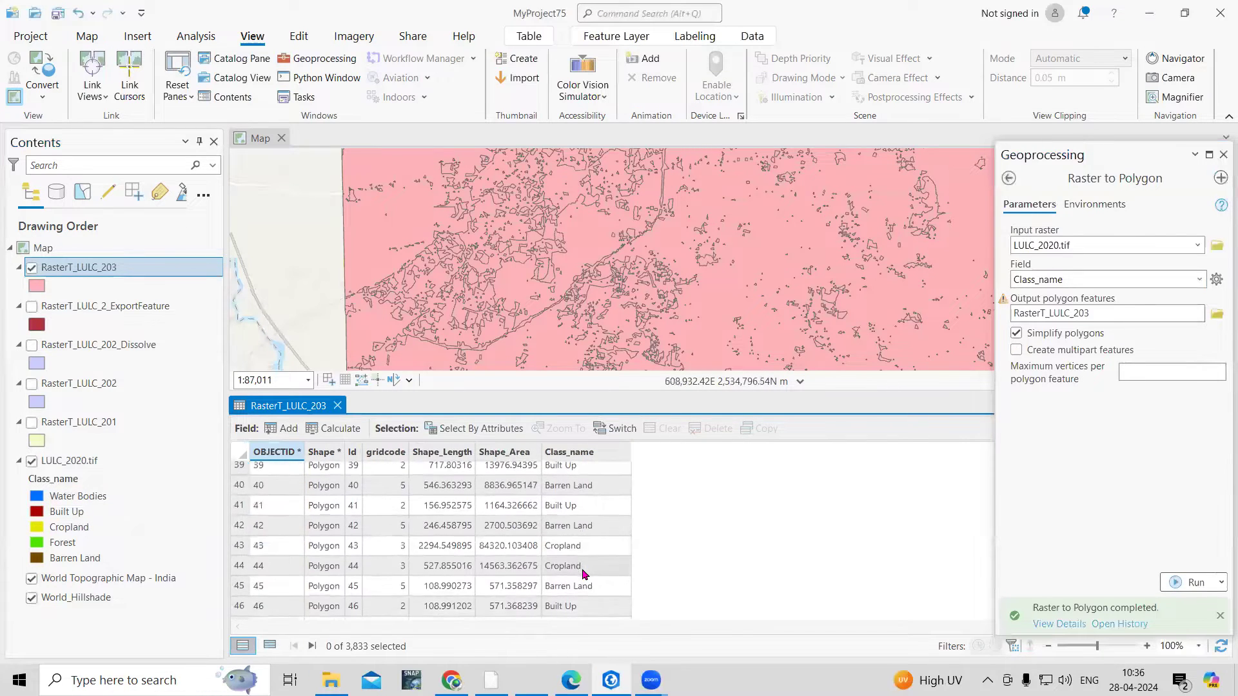
scroll(583, 573, down, 10)
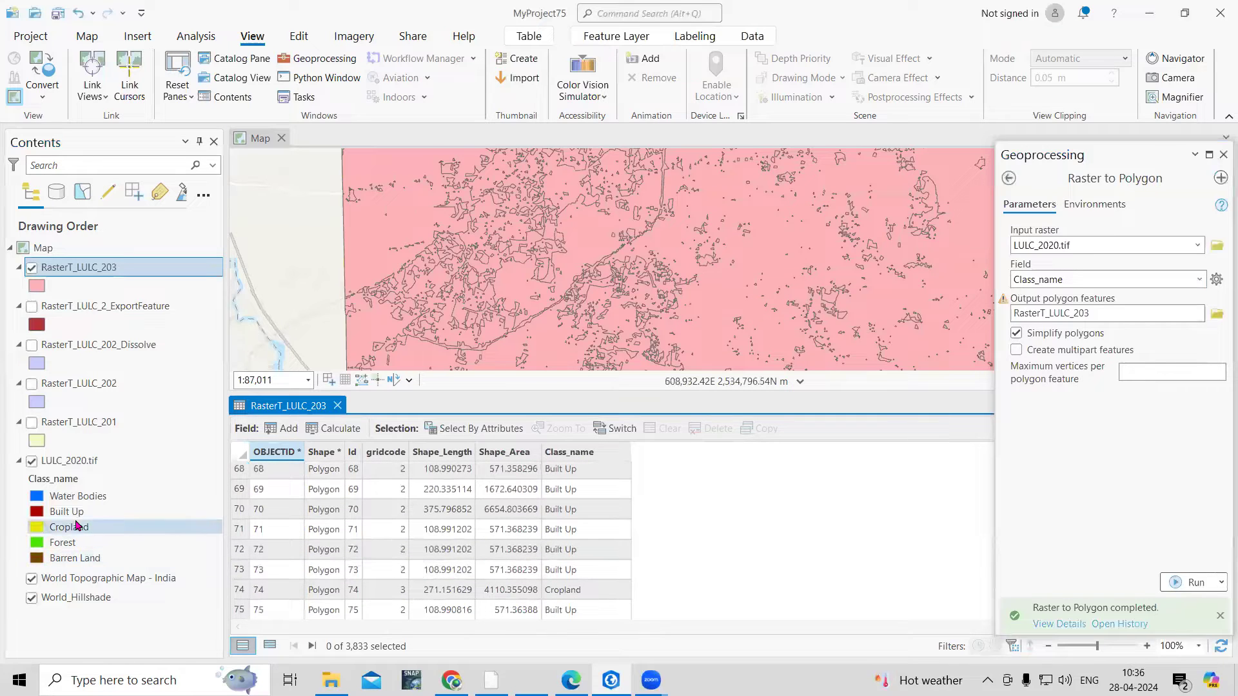
drag(242, 490, 239, 539)
double_click(241, 513)
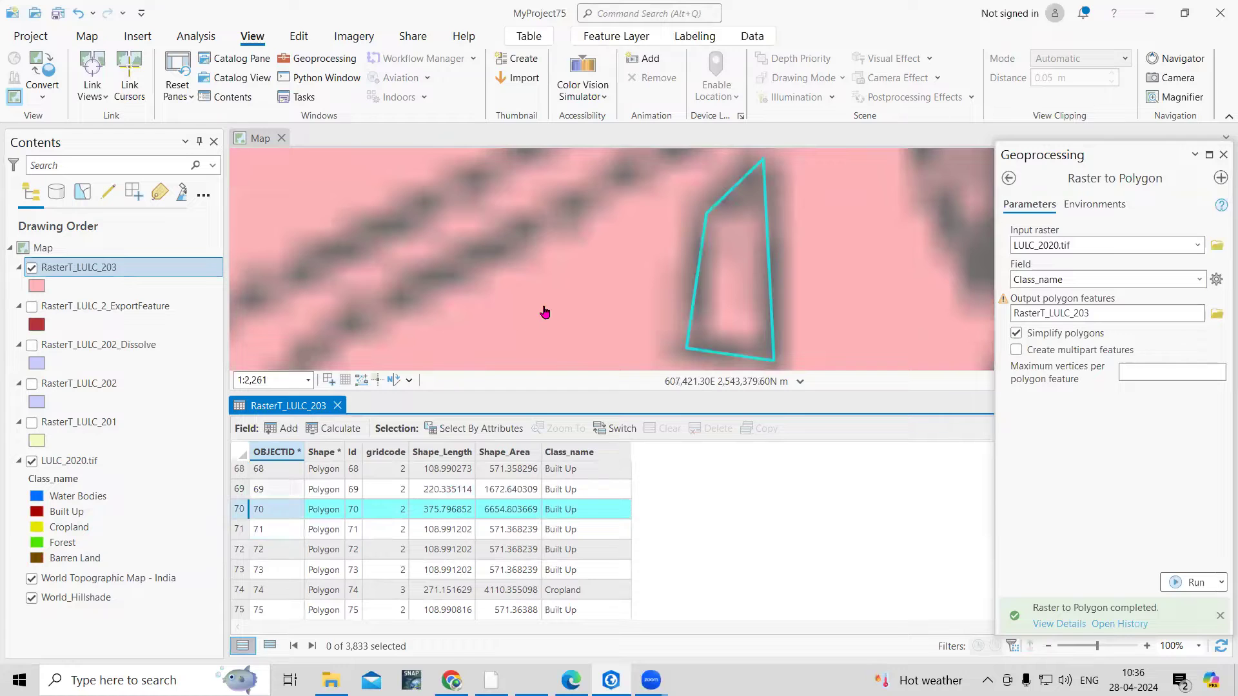
click(240, 535)
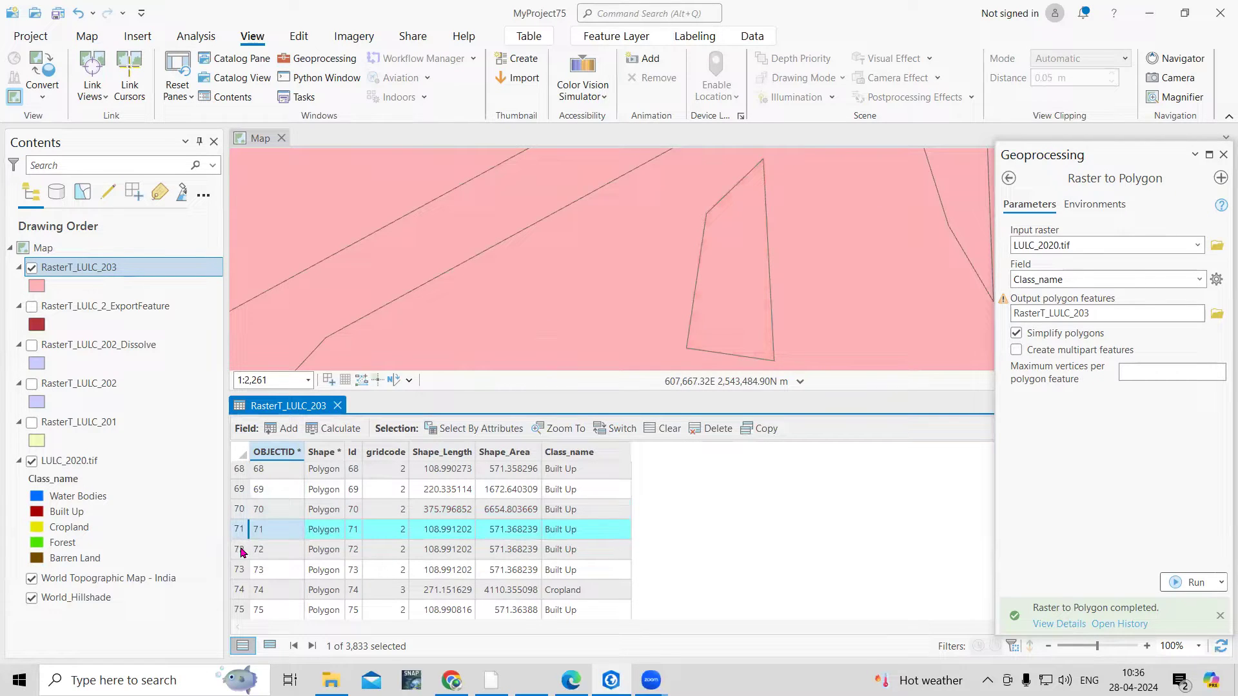
click(664, 428)
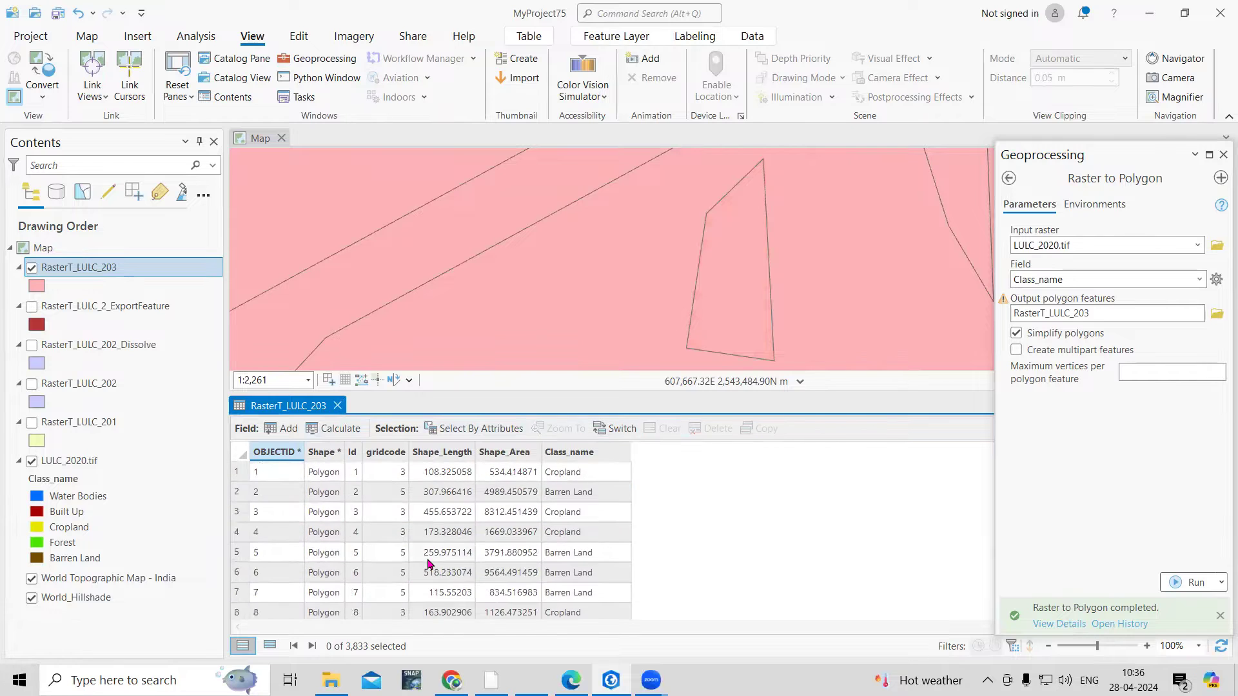
Scroll through the remaining polygon records, close the table and return to the tool search results
scroll(468, 554, down, 11)
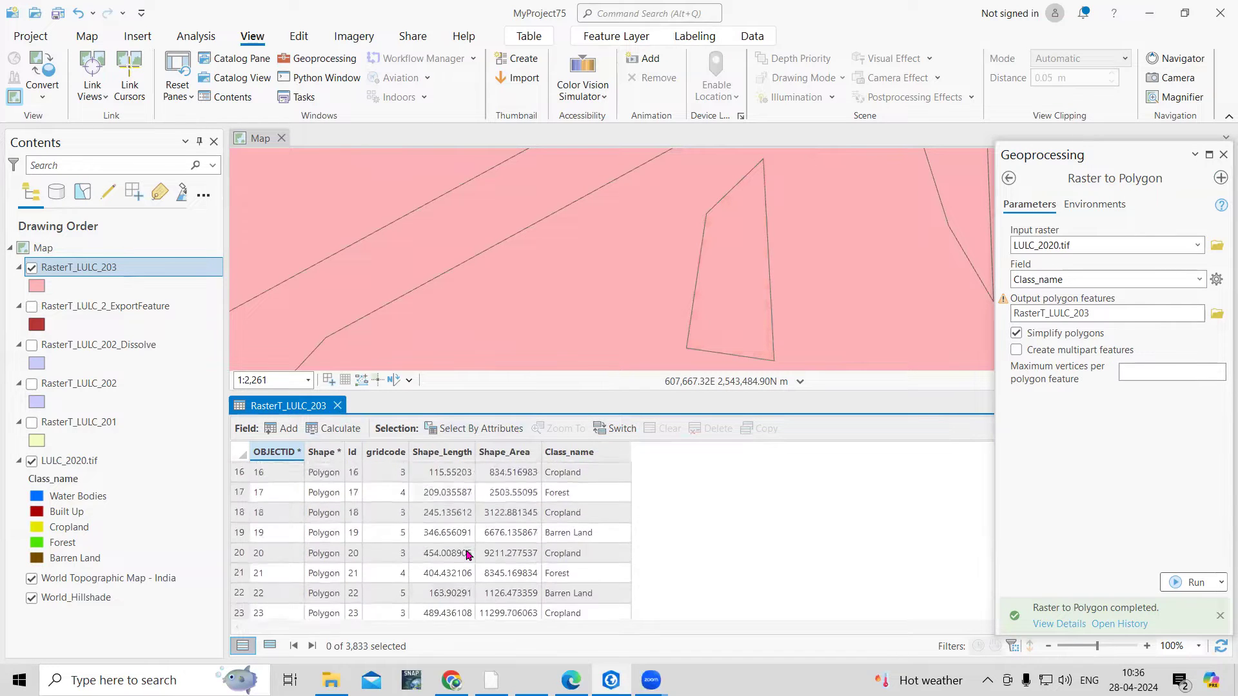
scroll(469, 556, down, 3)
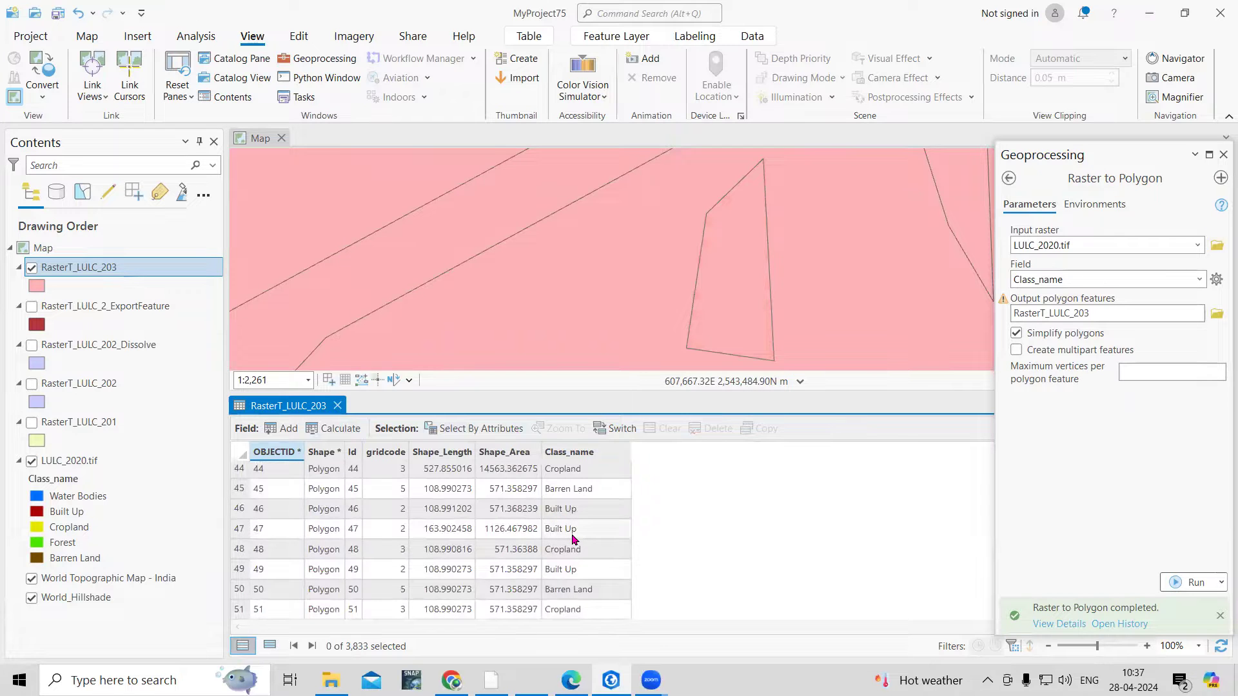
scroll(580, 548, down, 3)
scroll(587, 555, down, 5)
scroll(588, 562, down, 19)
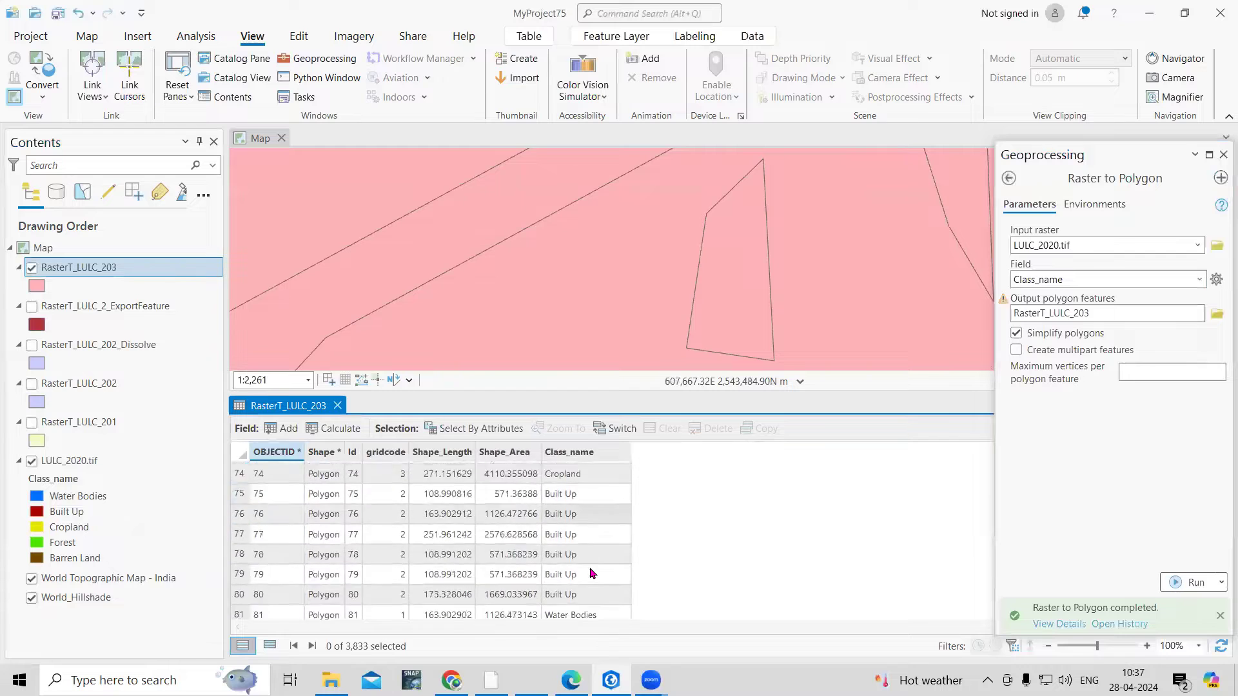
scroll(590, 572, down, 8)
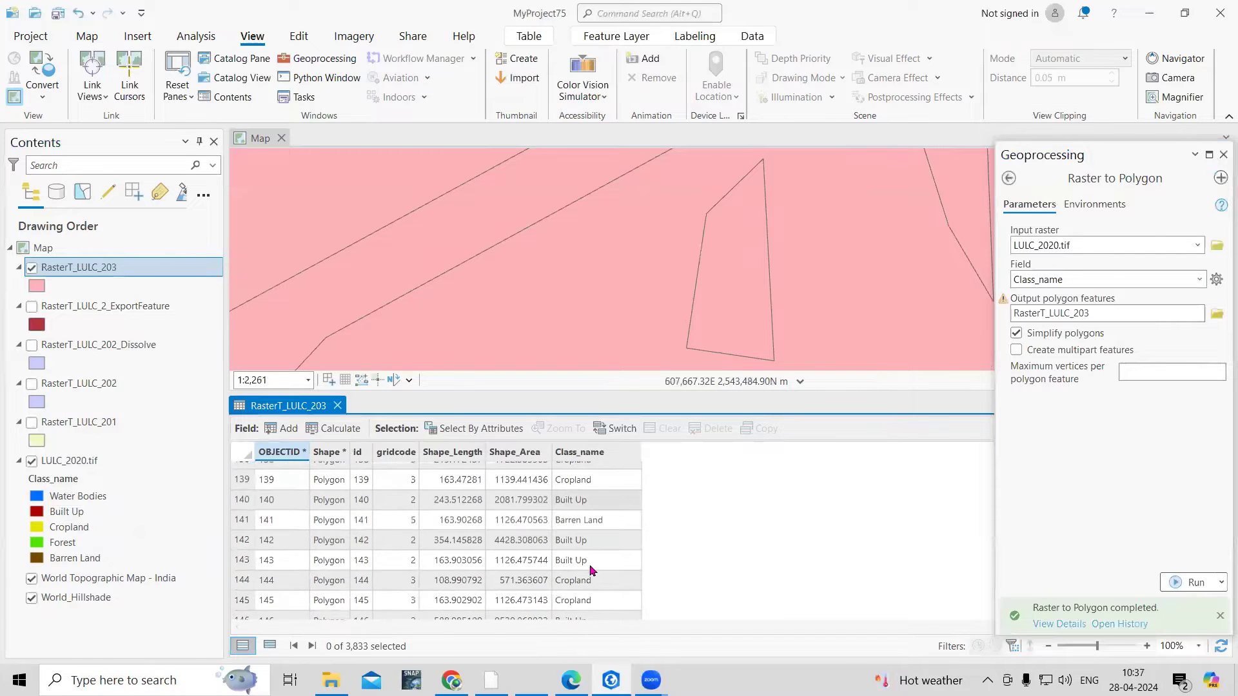
click(337, 405)
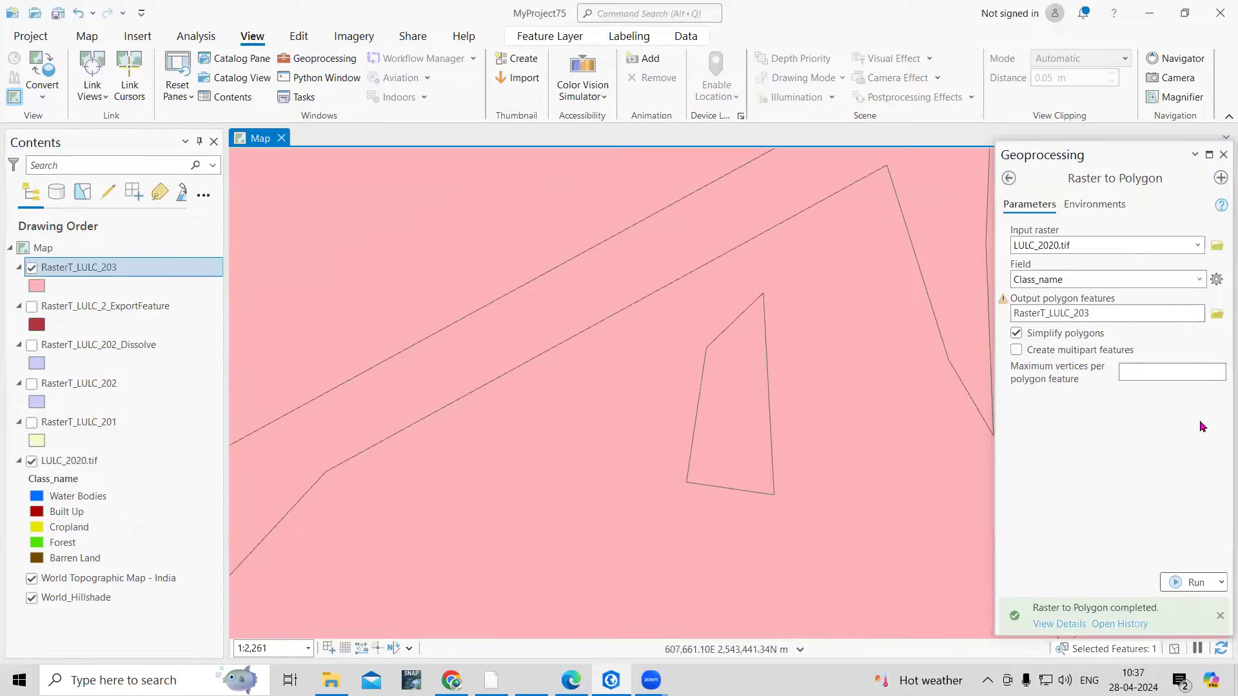
click(1009, 179)
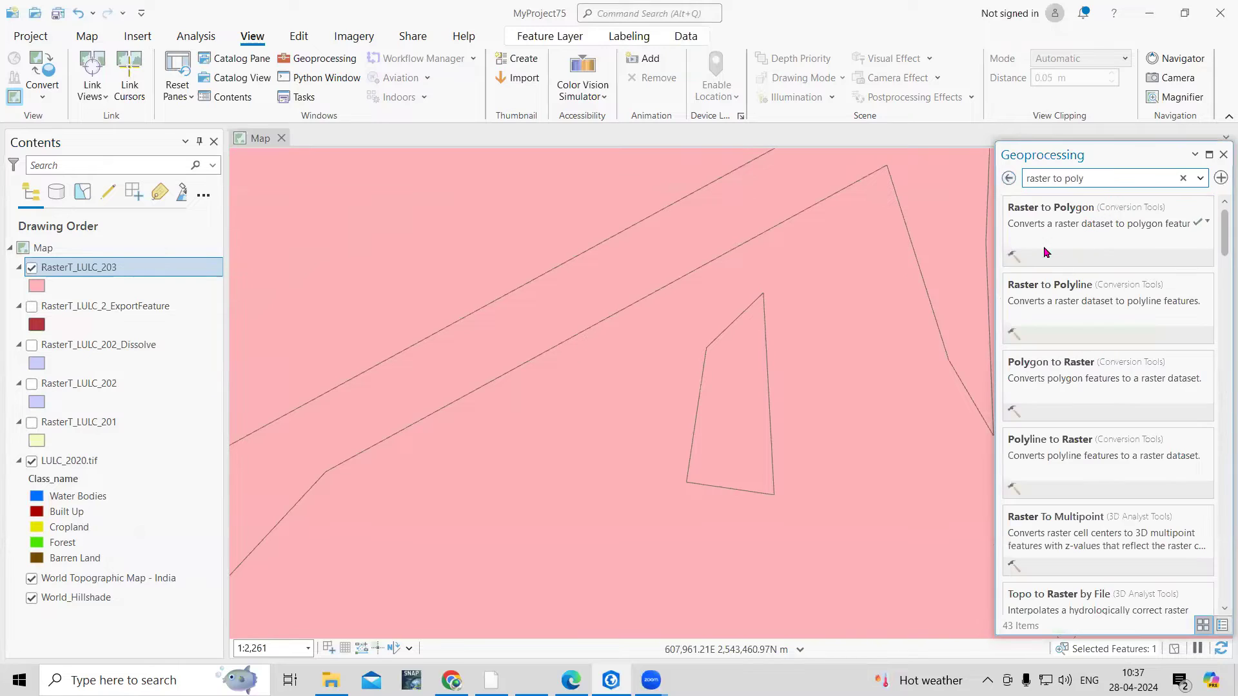
Open the Dissolve tool with RasterT_LULC_203 as the input features
click(1100, 178)
text(Dissolve)
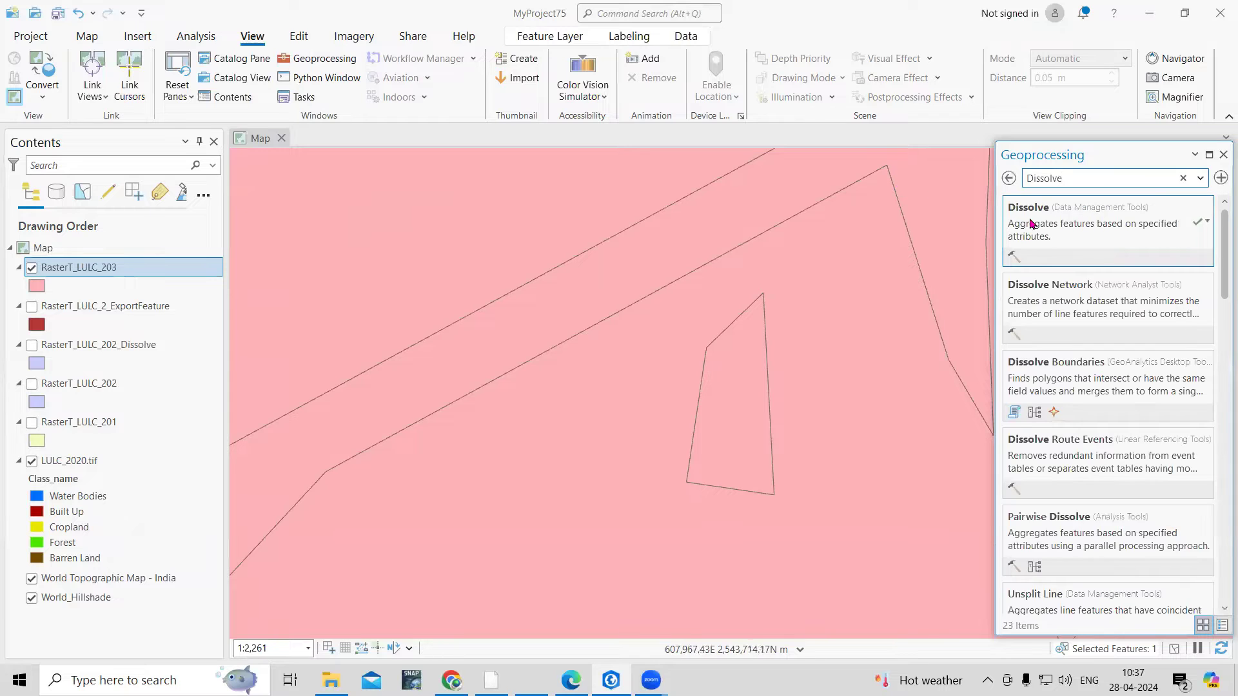
click(1032, 224)
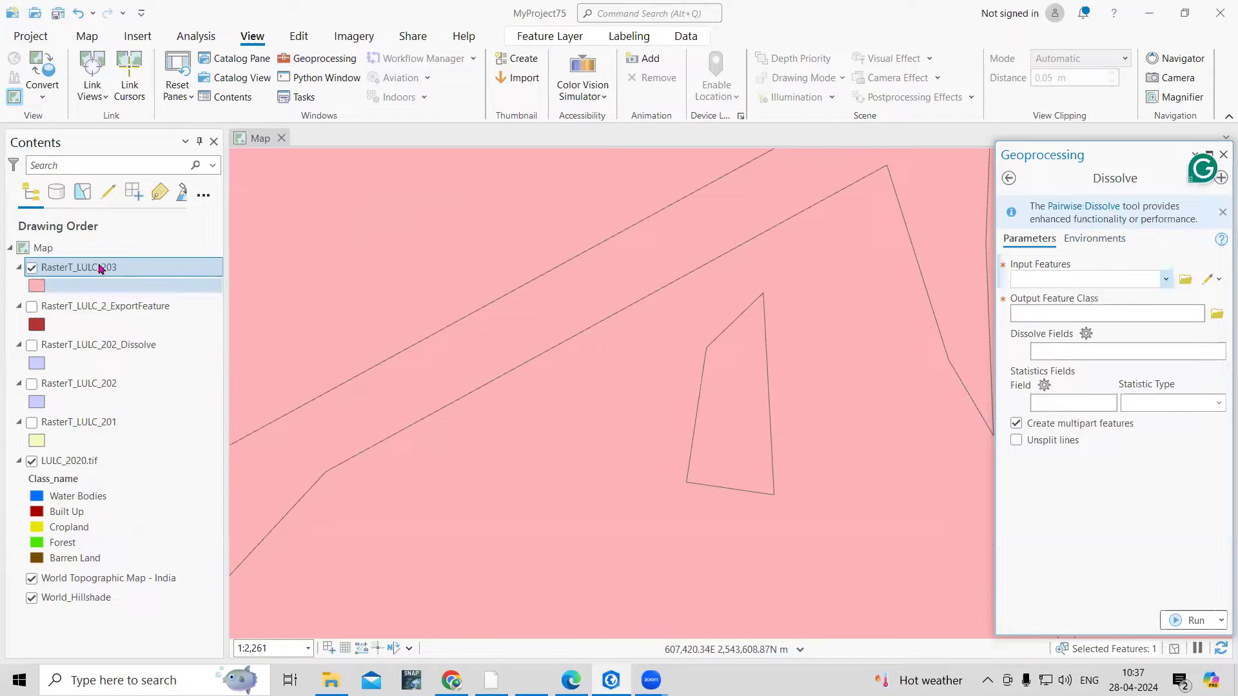
drag(100, 268, 557, 268)
drag(1081, 291, 1080, 280)
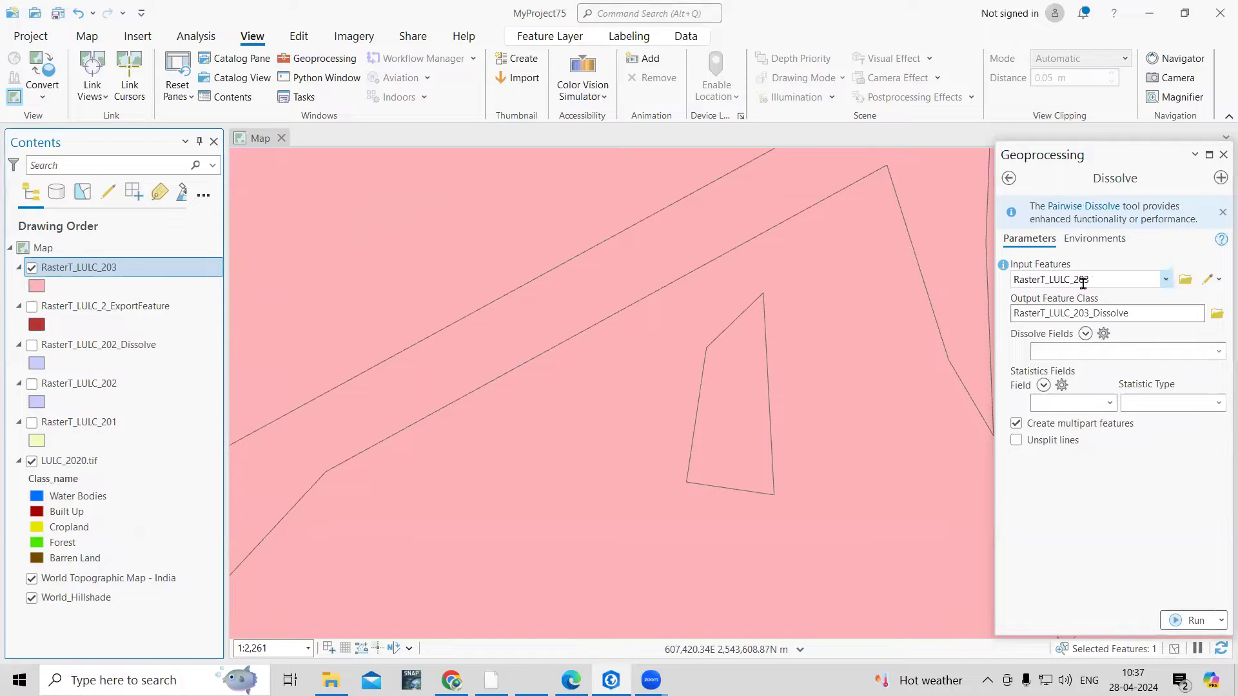
click(1135, 314)
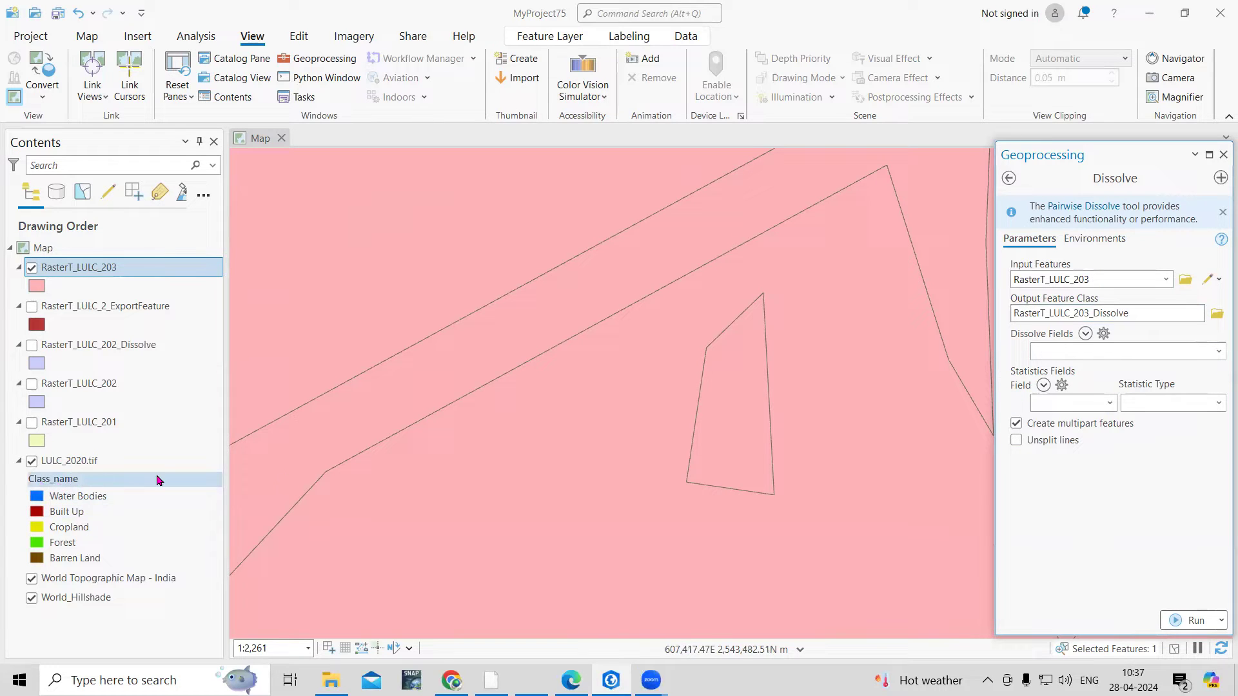
Dissolve by Class_name and run it, then select the new RasterT_LULC_203_Dissolve layer
click(1218, 352)
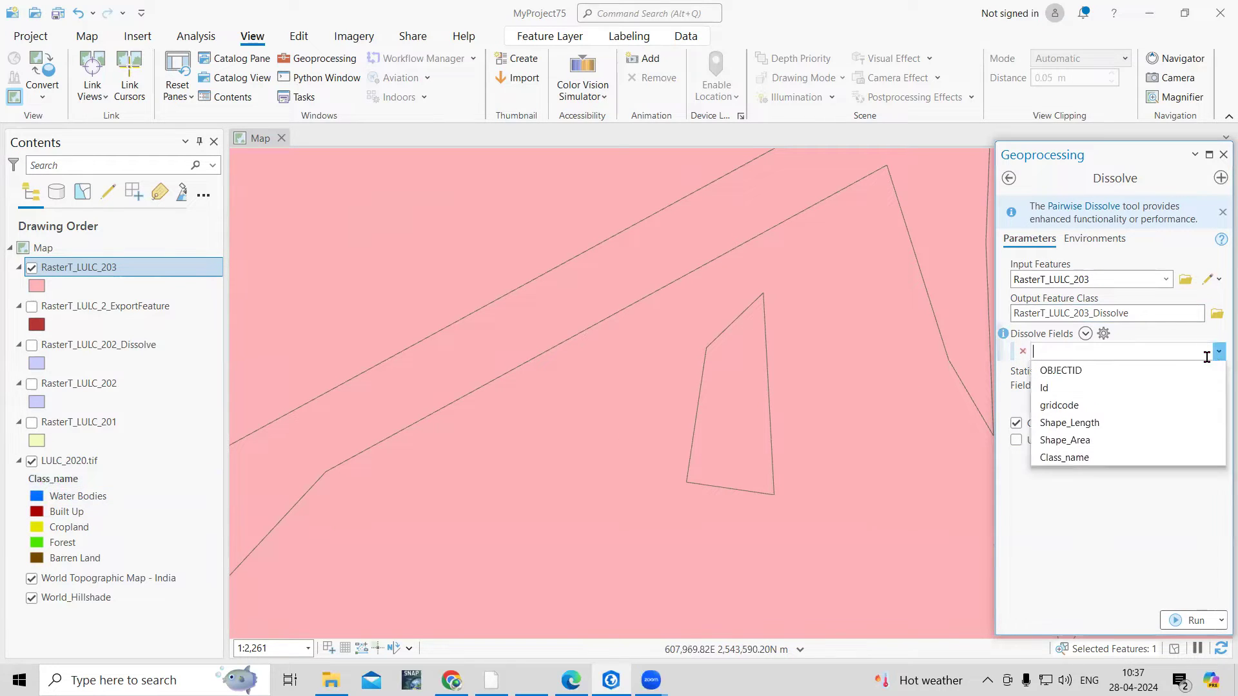
click(1065, 457)
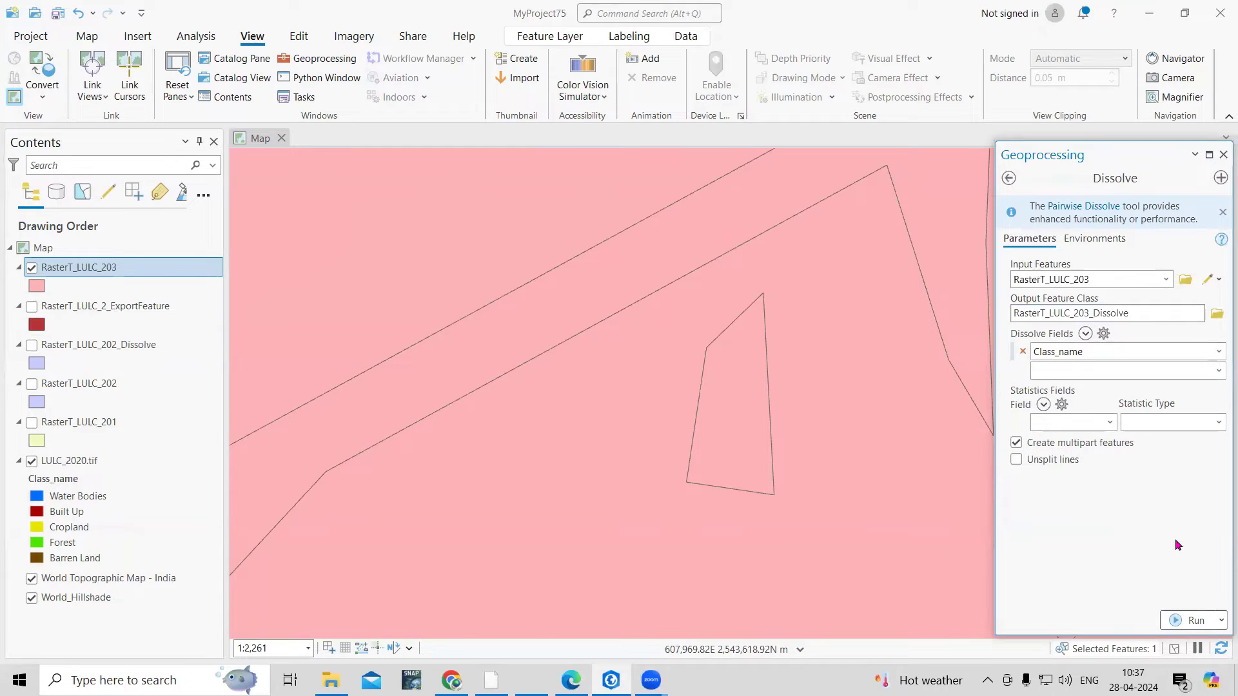
click(1194, 622)
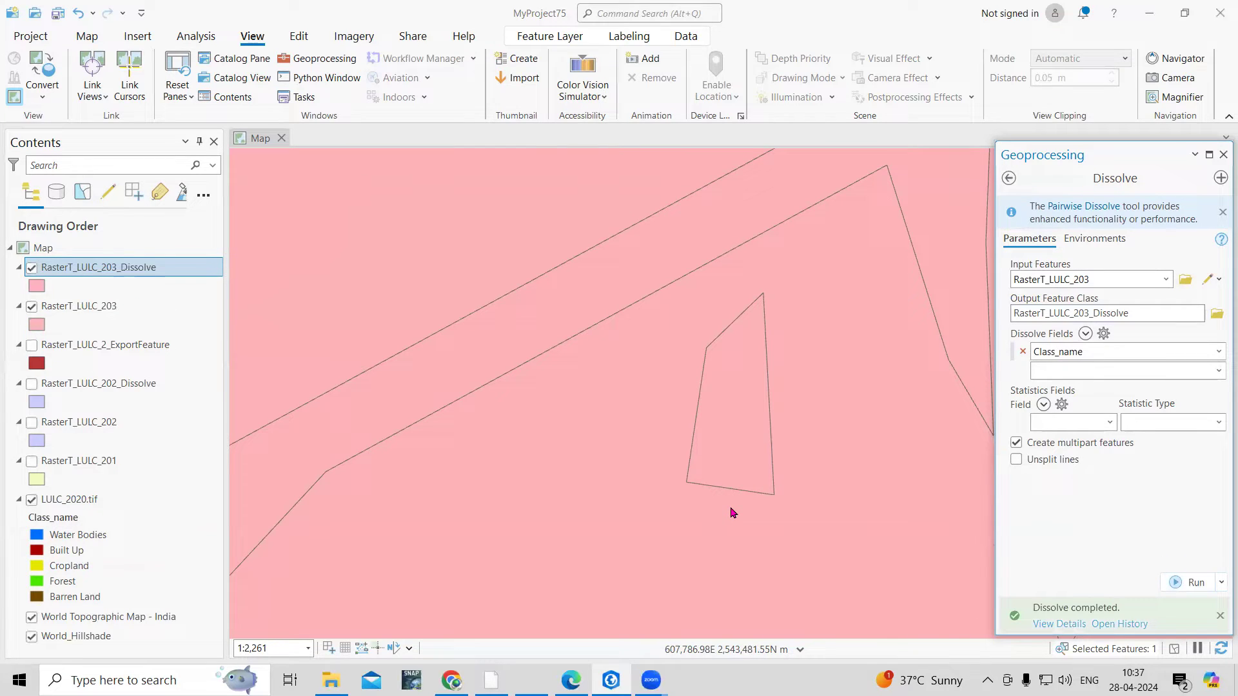
scroll(630, 414, down, 5)
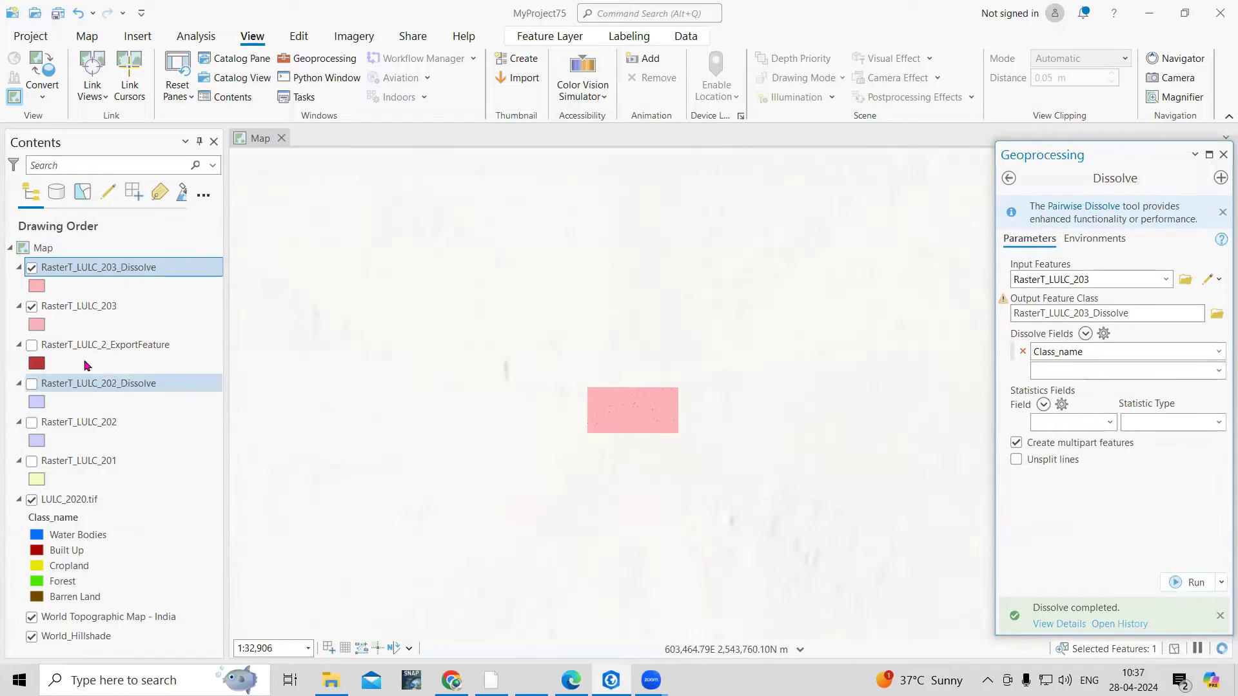
click(131, 274)
scroll(616, 199, down, 3)
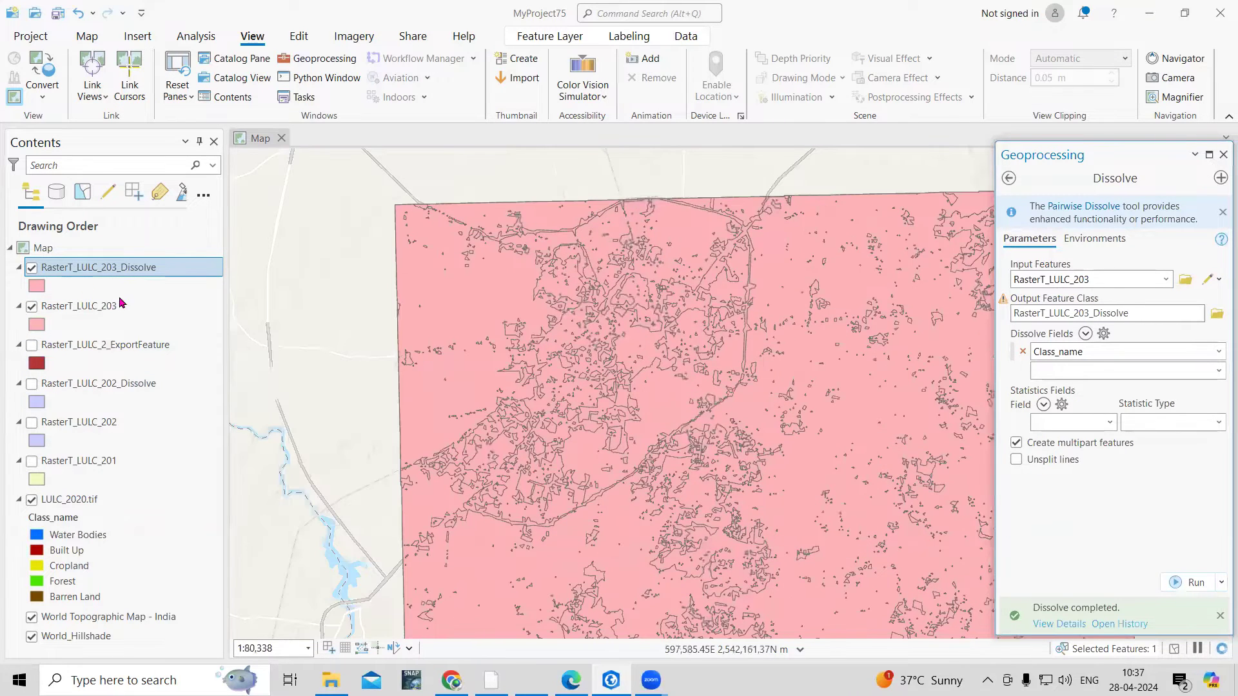
right_click(132, 267)
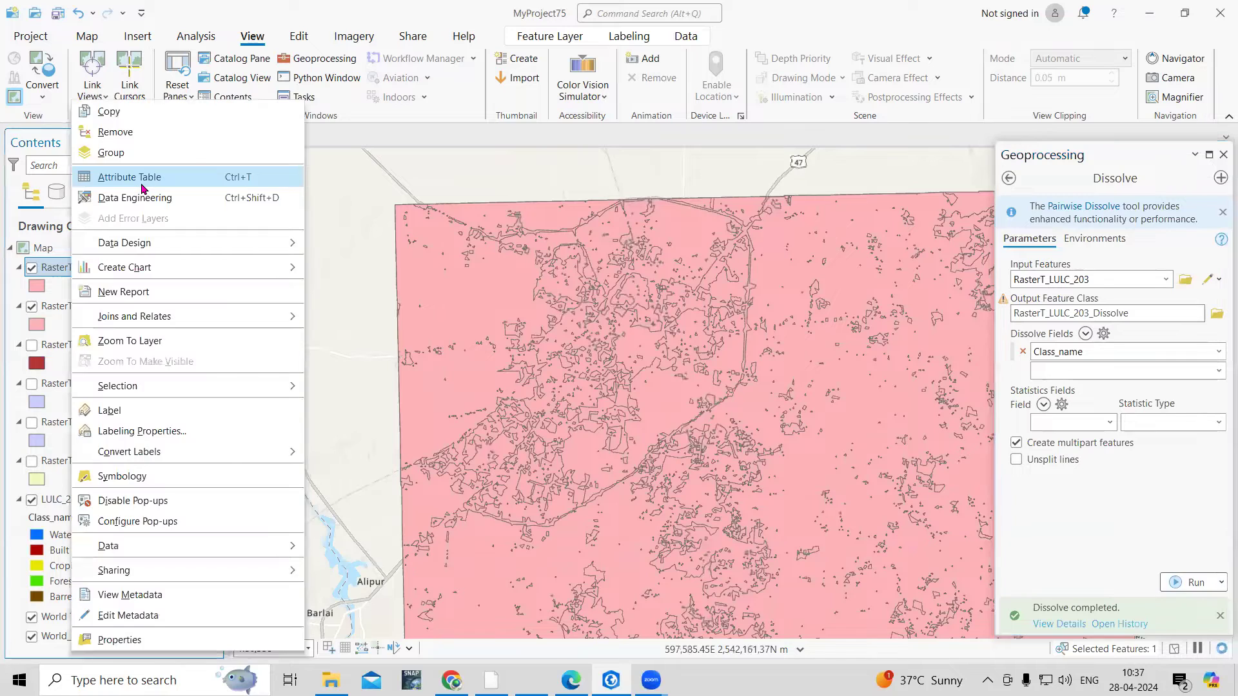
Open the RasterT_LULC_203_Dissolve attribute table and select the Barren Land row
click(137, 177)
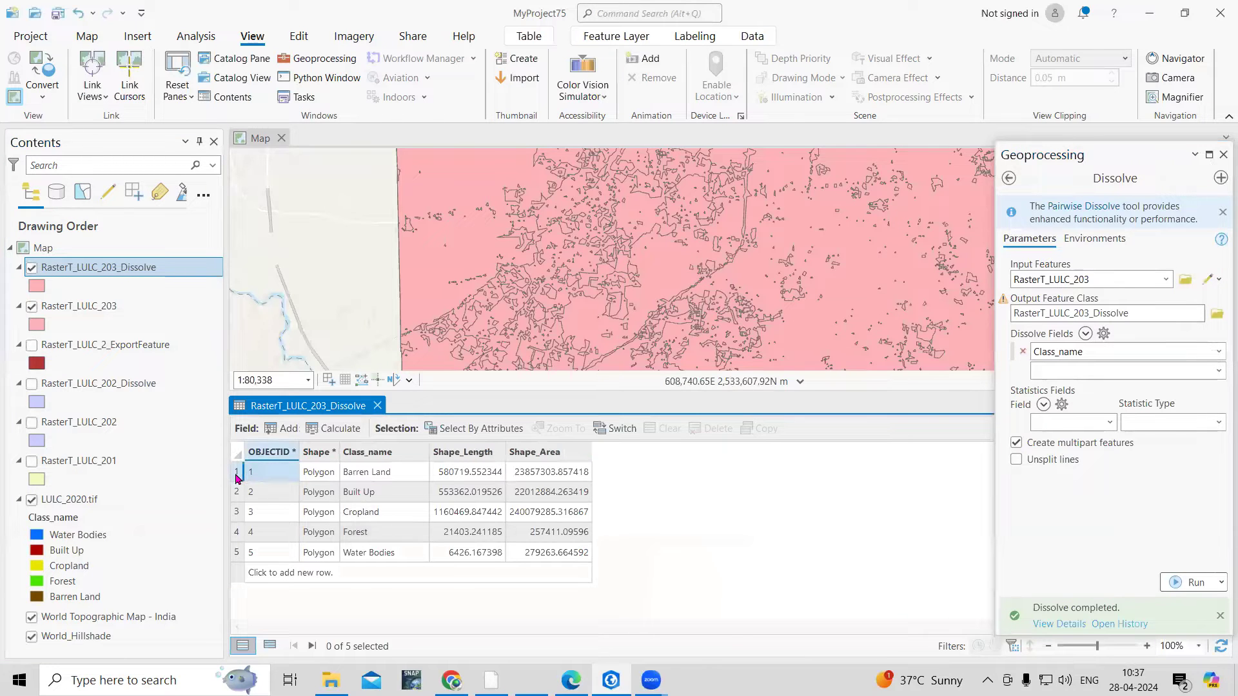
click(236, 472)
scroll(452, 235, down, 1)
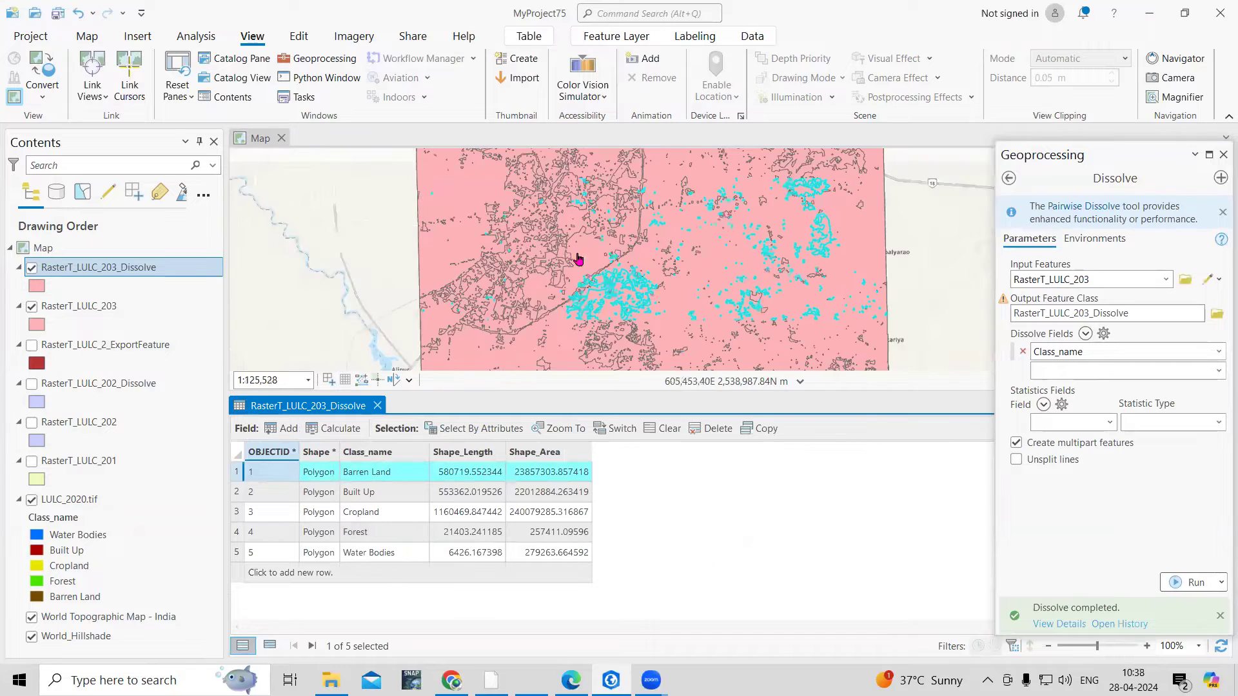
scroll(541, 258, down, 2)
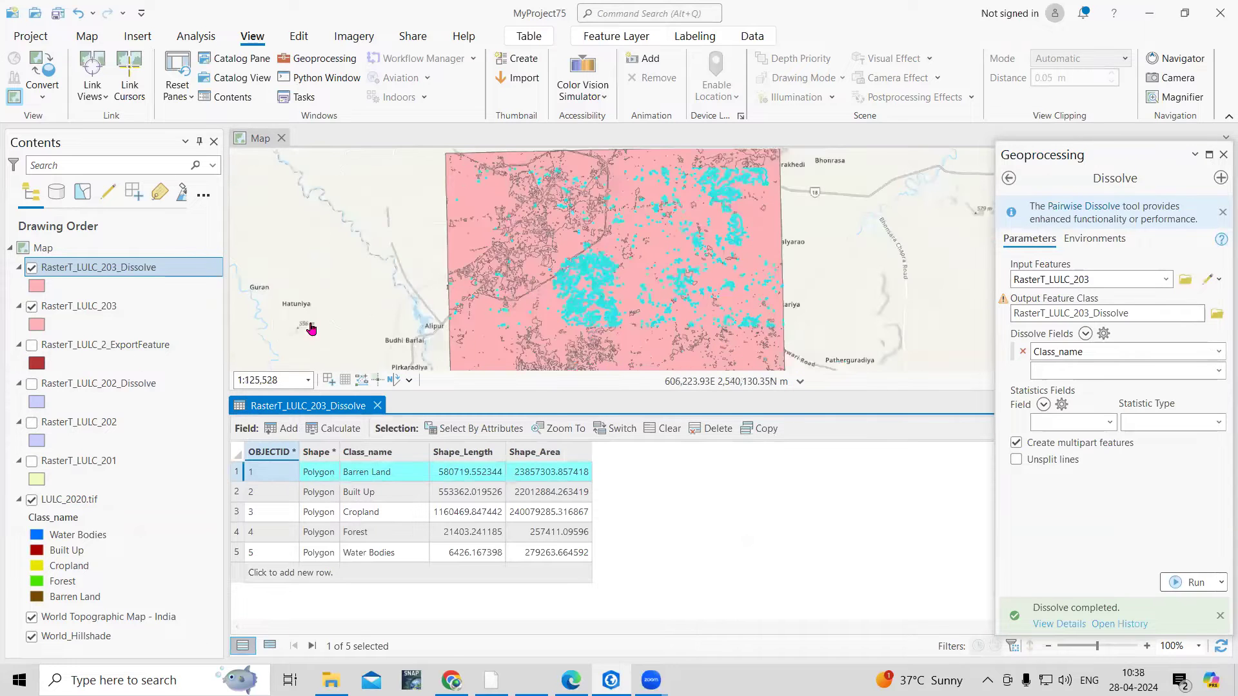
Open the RasterT_LULC_203 table too, then return to the dissolved table and select Built Up
click(81, 312)
right_click(80, 312)
click(135, 178)
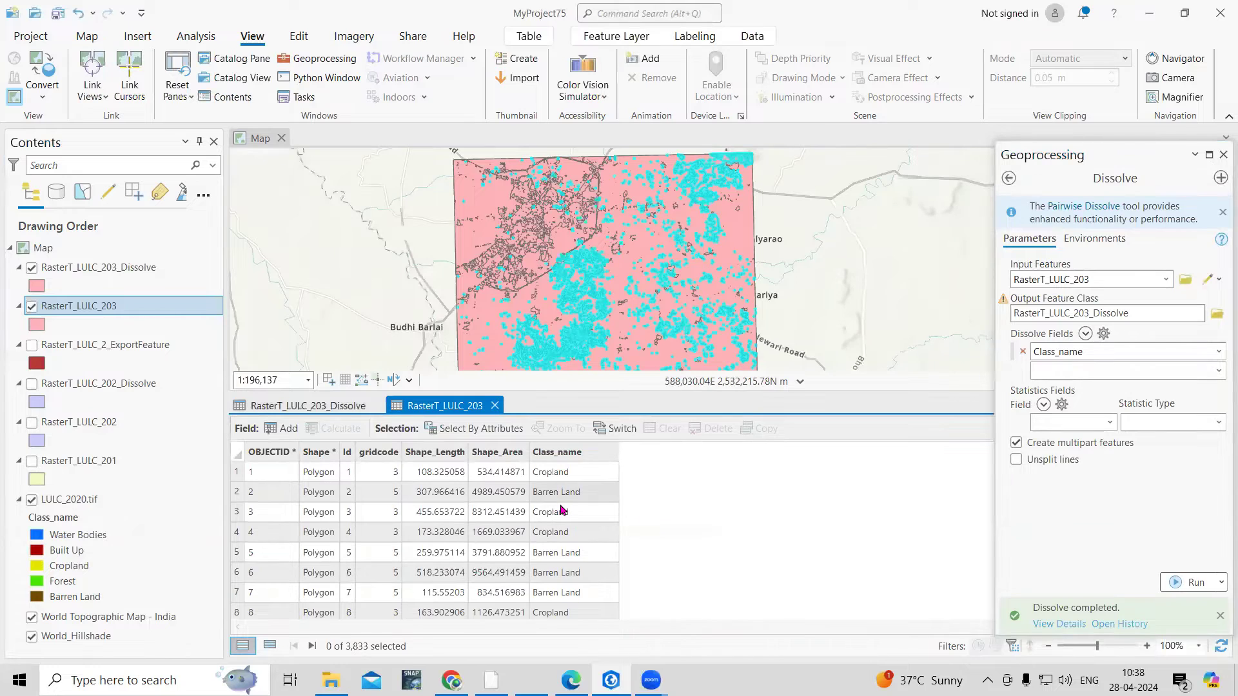
scroll(582, 525, down, 7)
scroll(584, 537, down, 8)
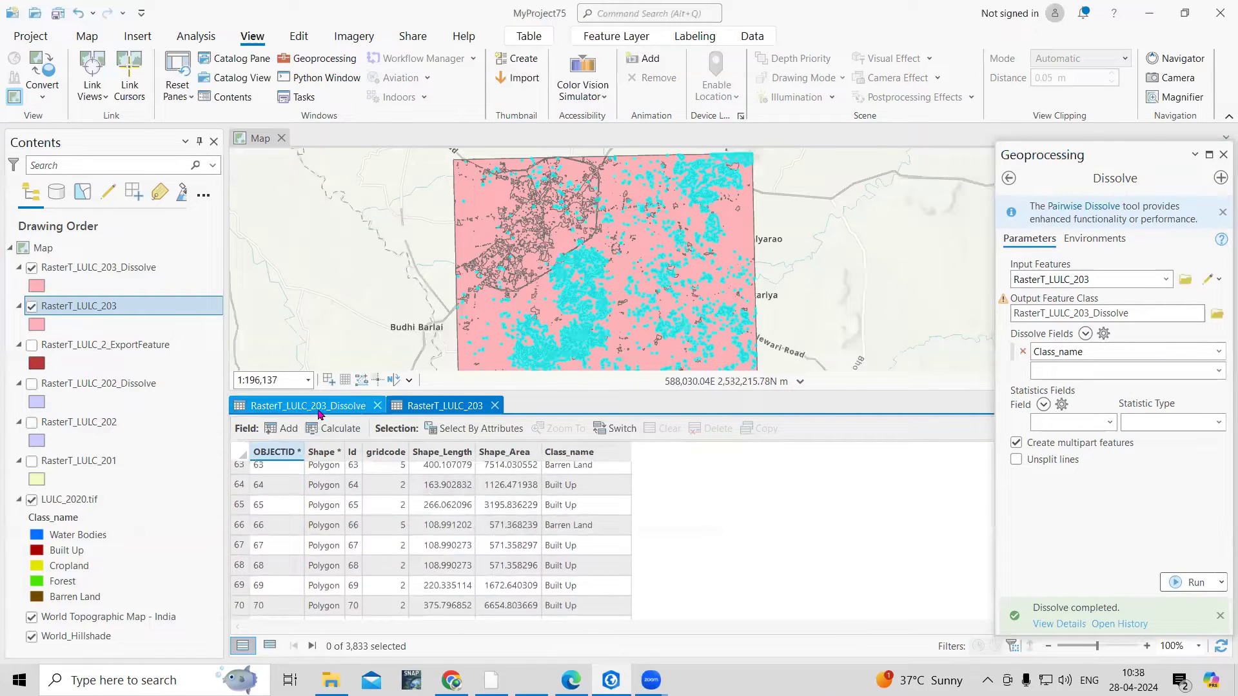
click(318, 408)
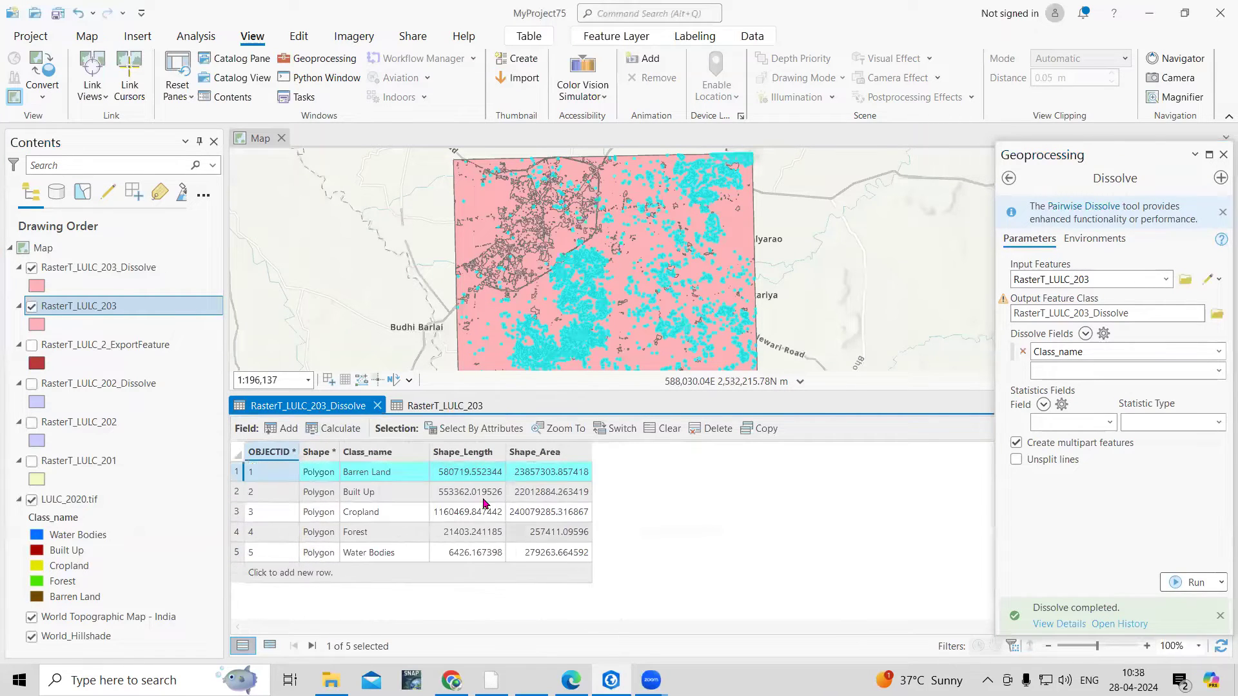
click(236, 492)
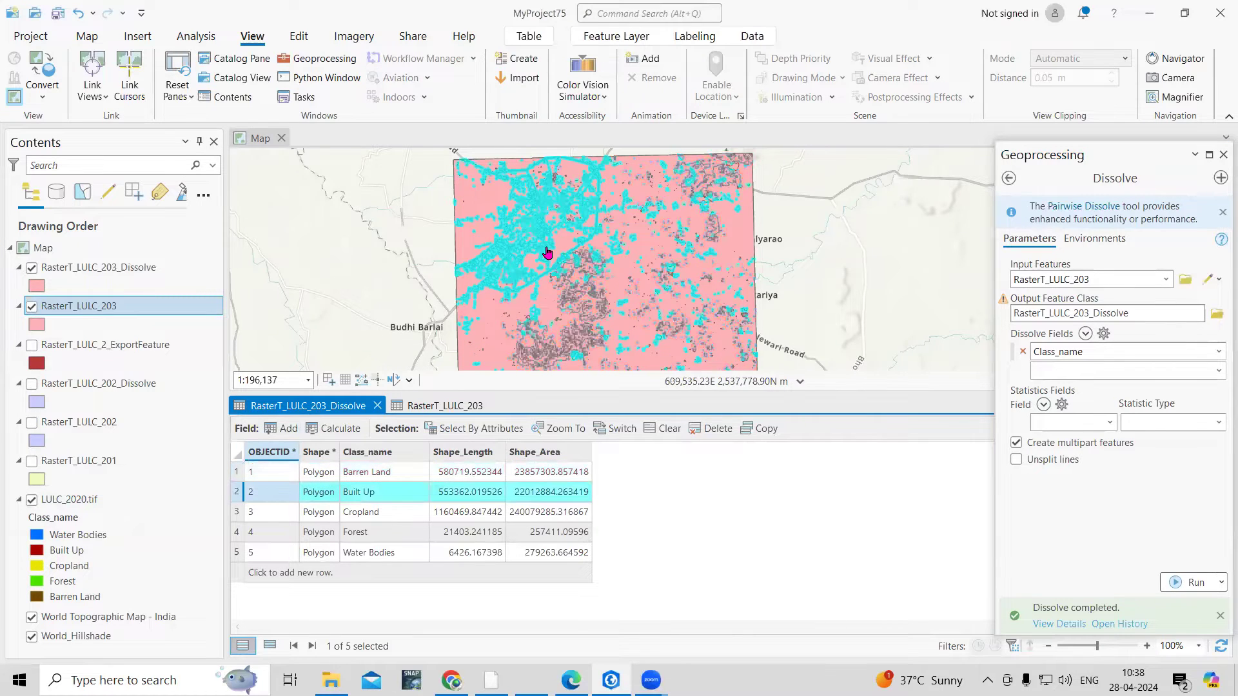
Select the Built Up row, turn off RasterT_LULC_203, and select the Dissolve layer
click(235, 512)
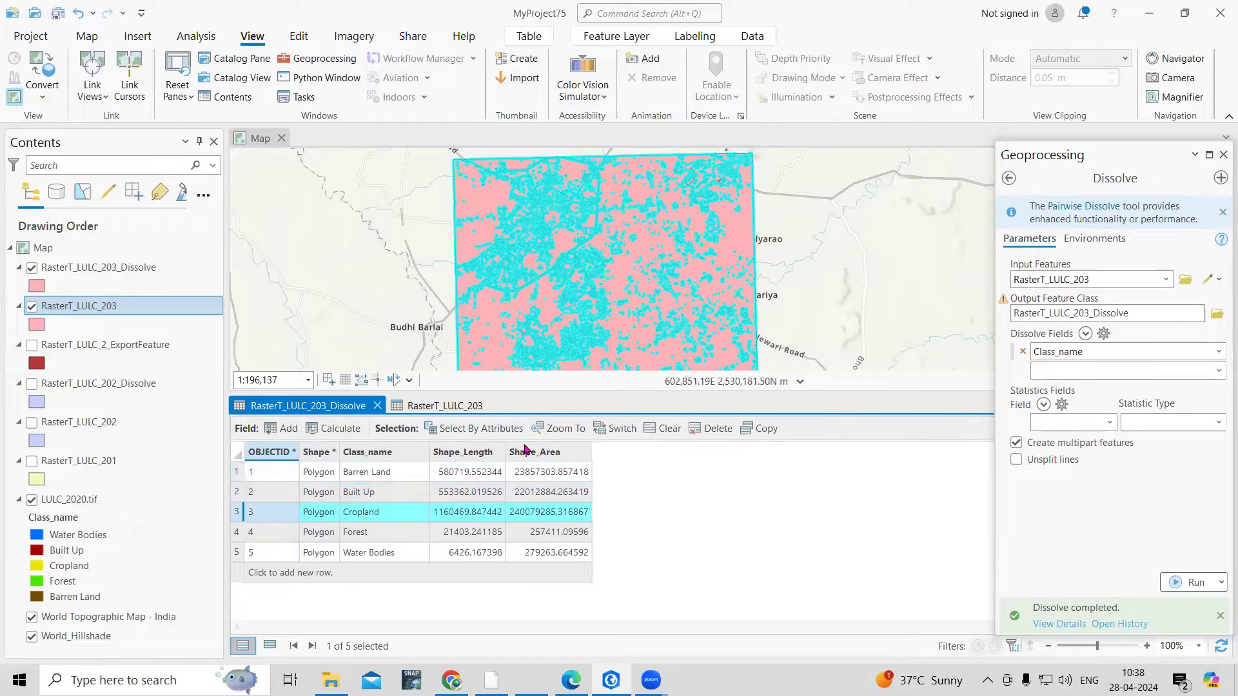
click(236, 497)
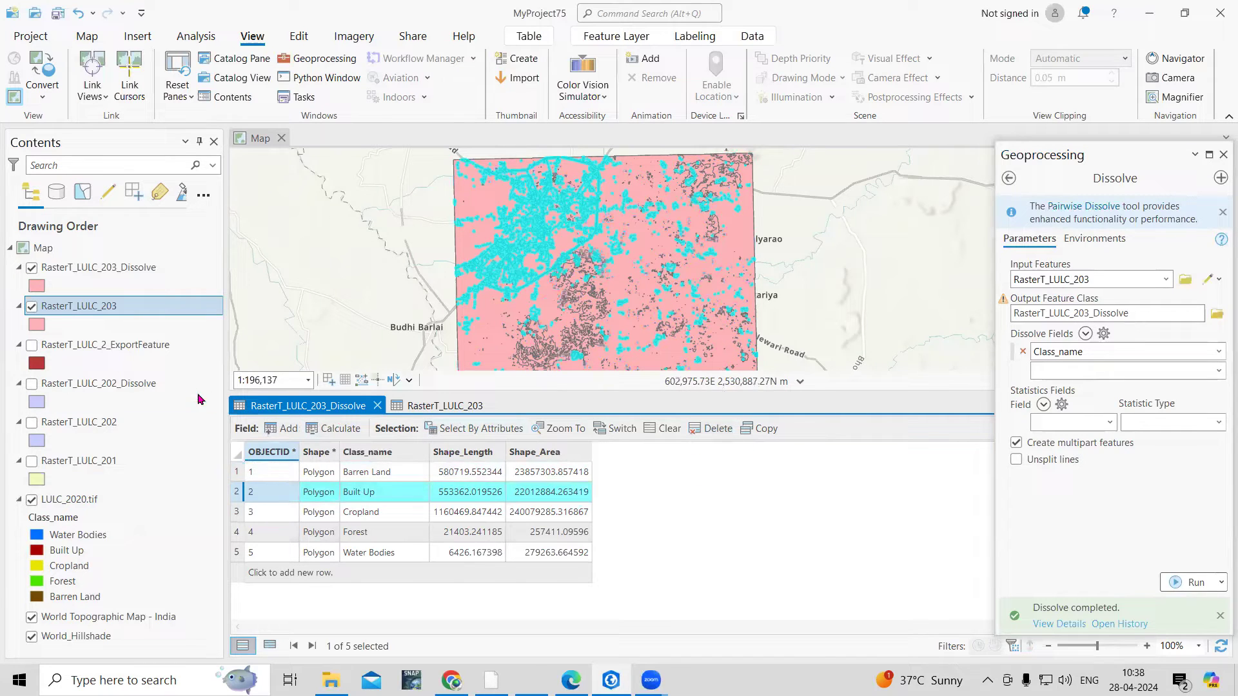
click(31, 306)
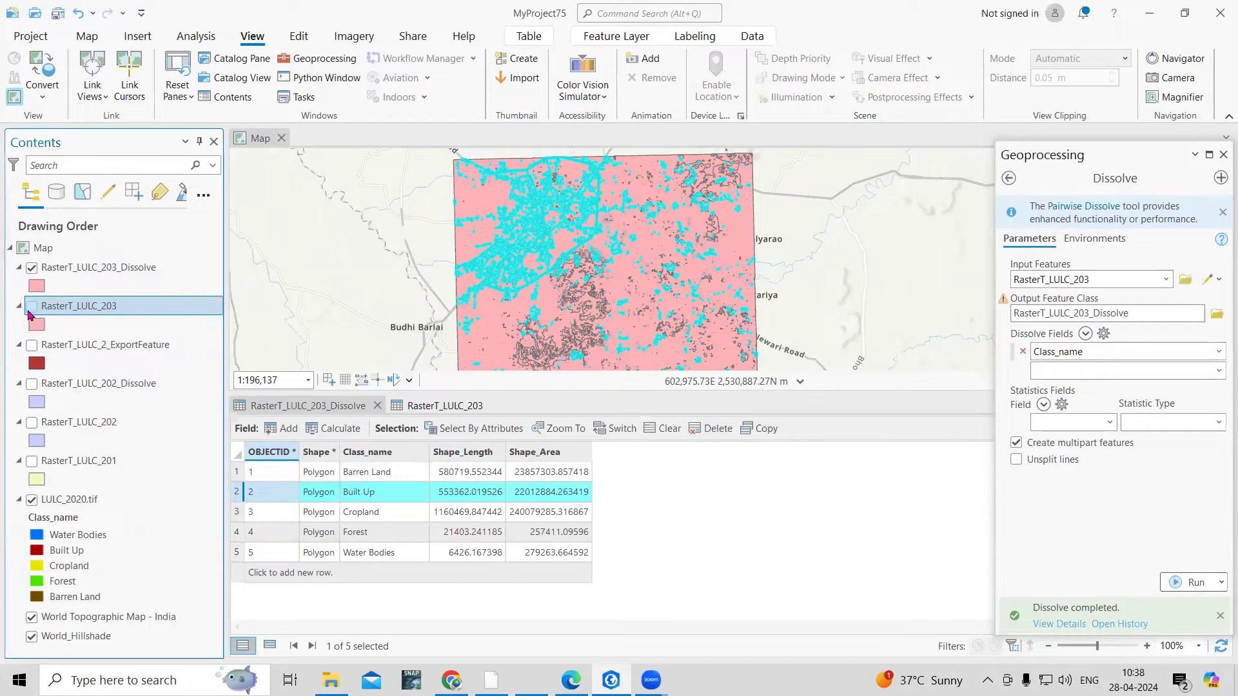
click(129, 274)
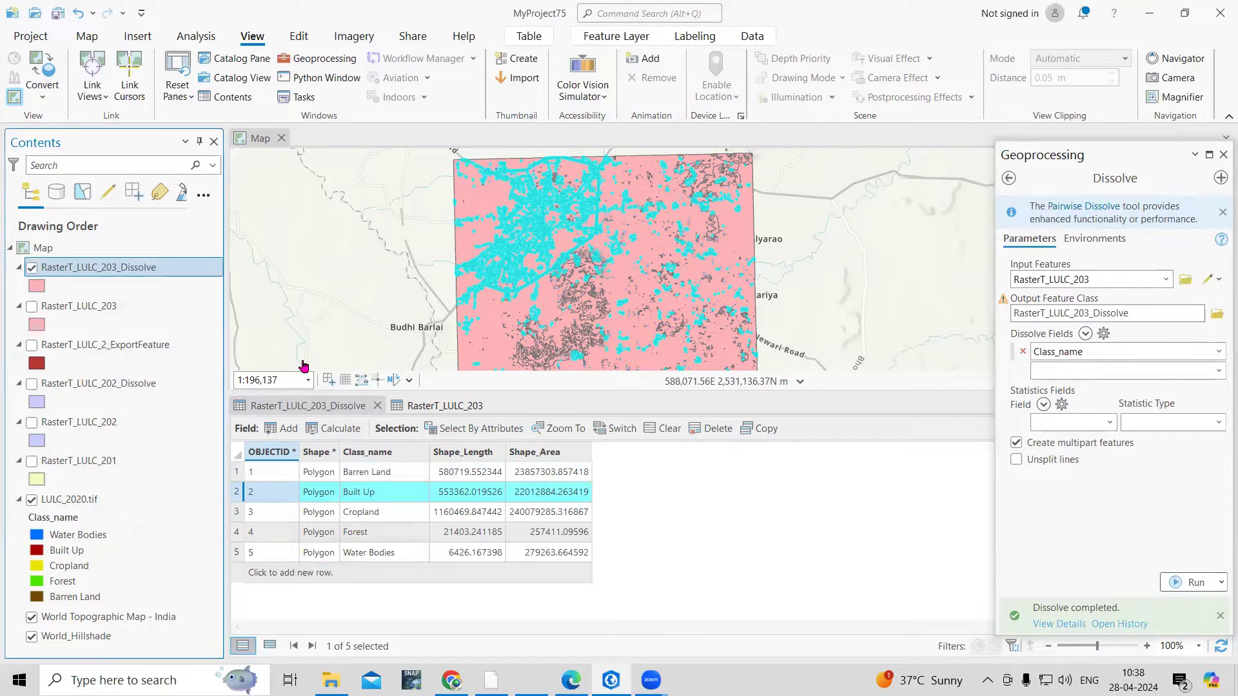
Export the Built Up feature to RasterT_LULC_2_ExportFeature1, then hide the Dissolve and LULC_2020.tif layers
right_click(100, 267)
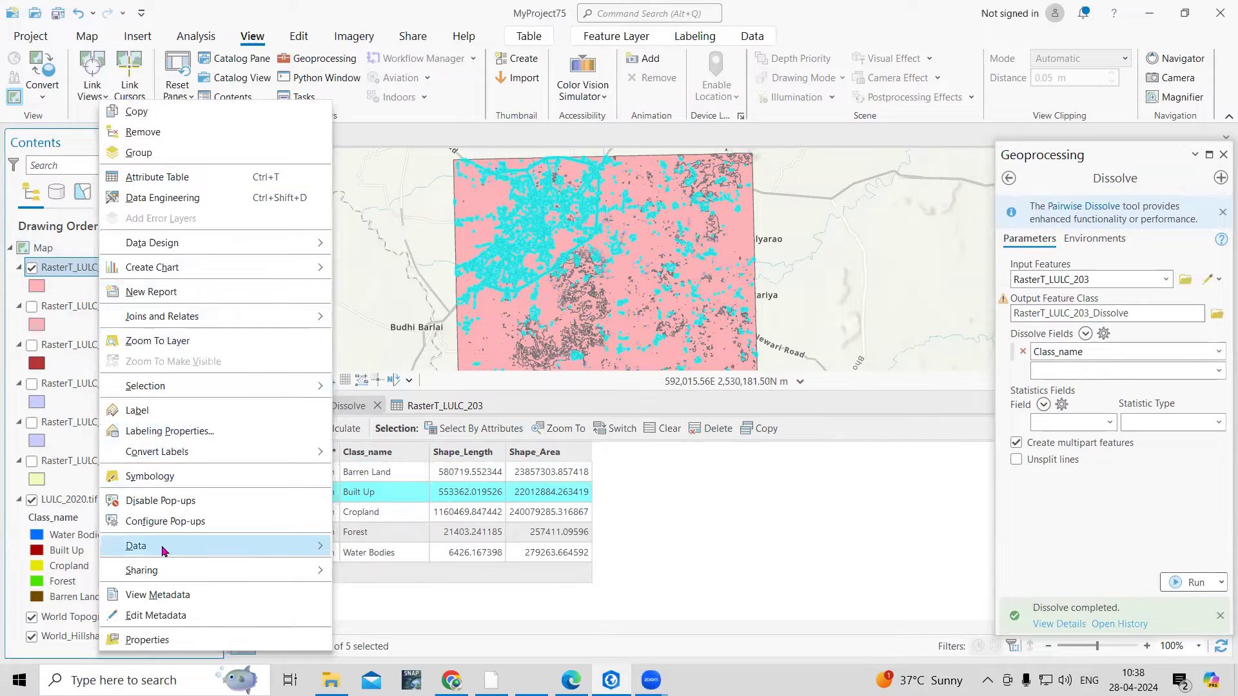
mouse_move(163, 550)
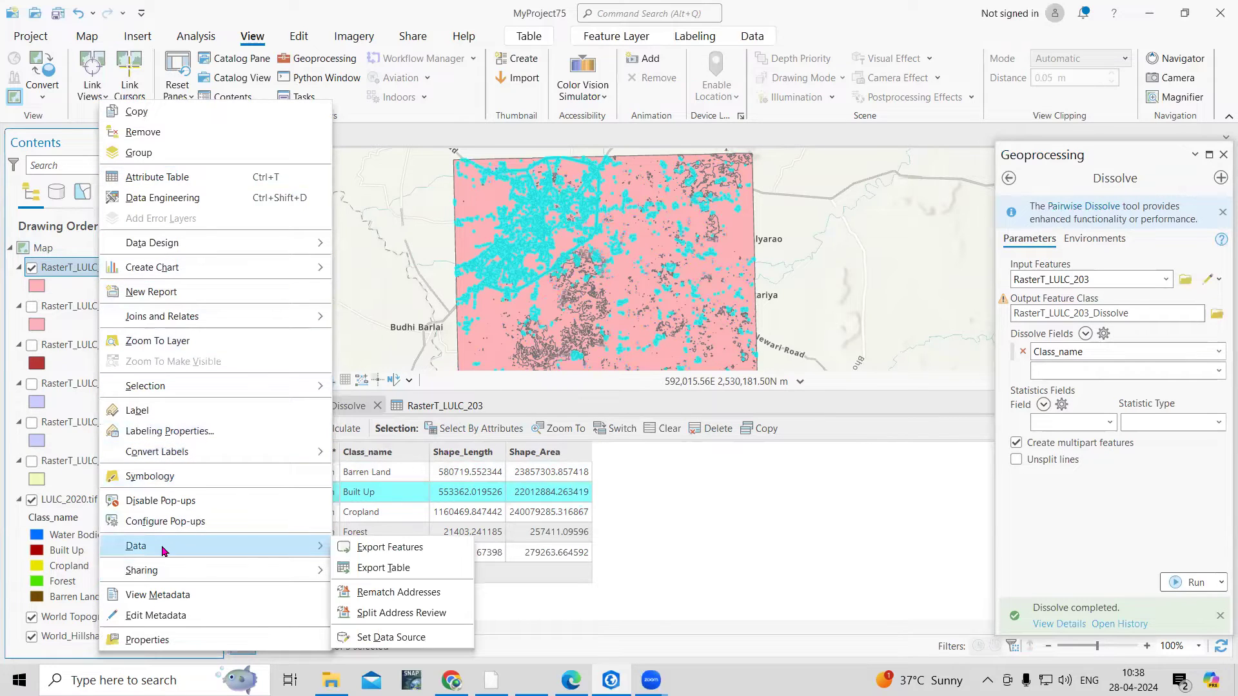
click(384, 554)
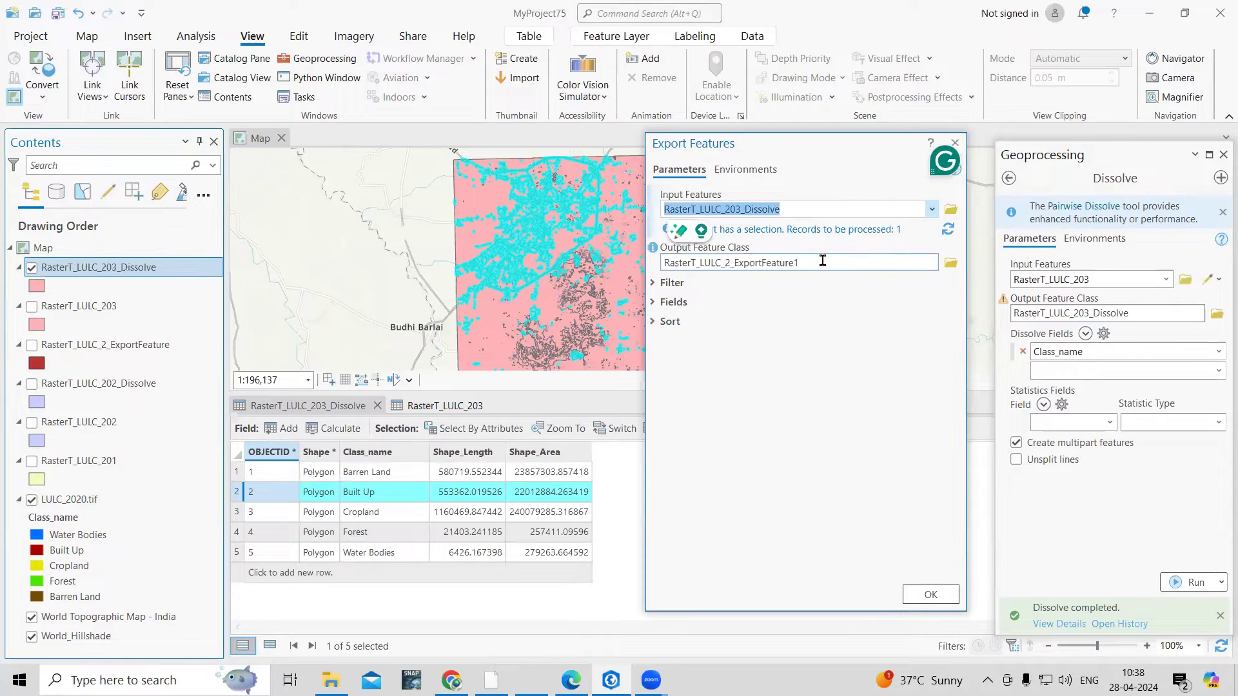
drag(822, 260, 935, 262)
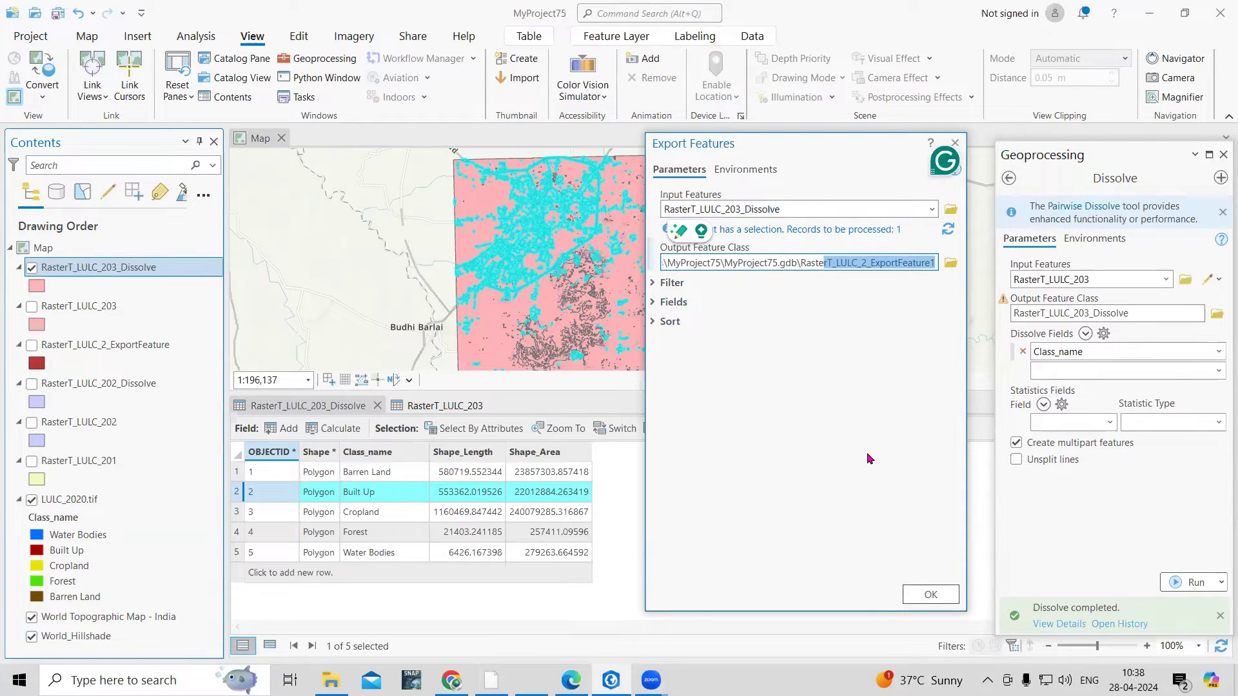
click(880, 496)
click(928, 595)
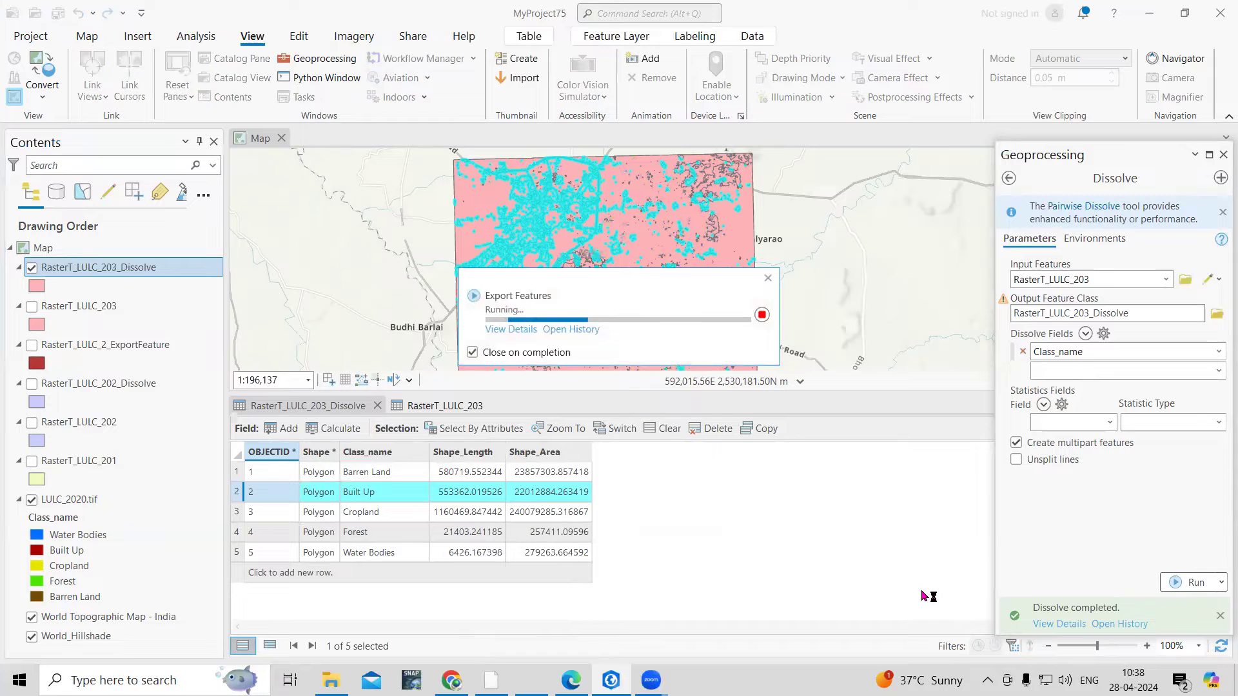
click(31, 306)
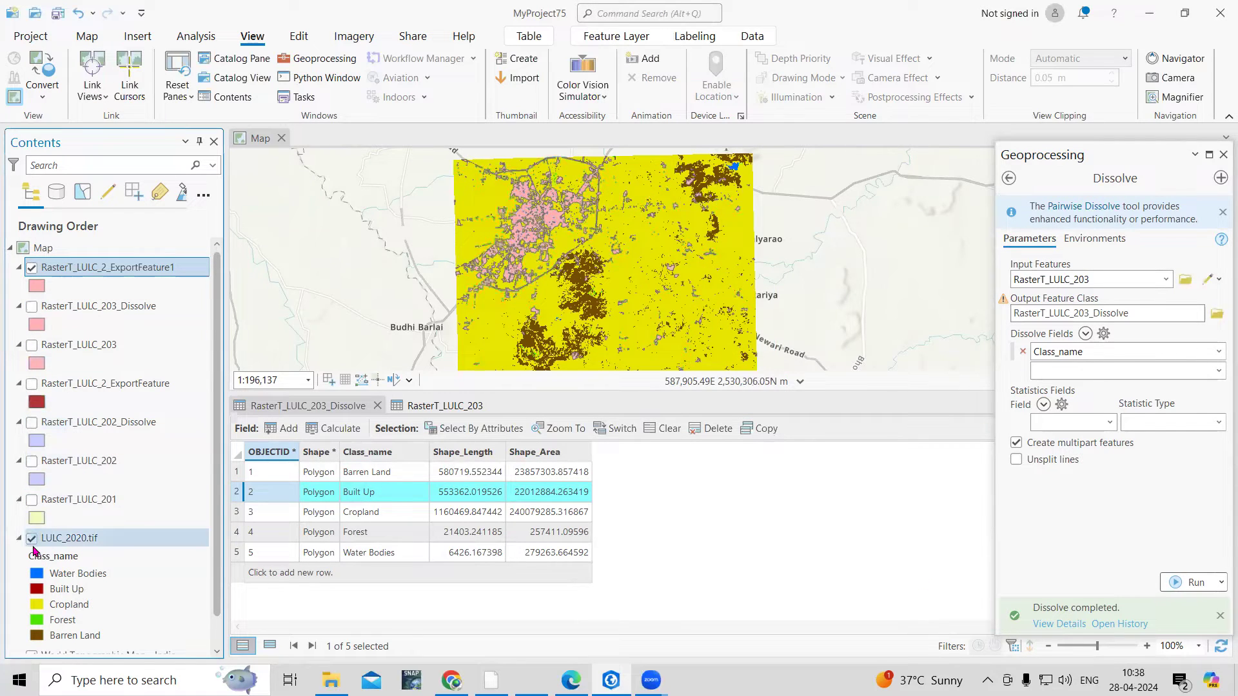
click(31, 539)
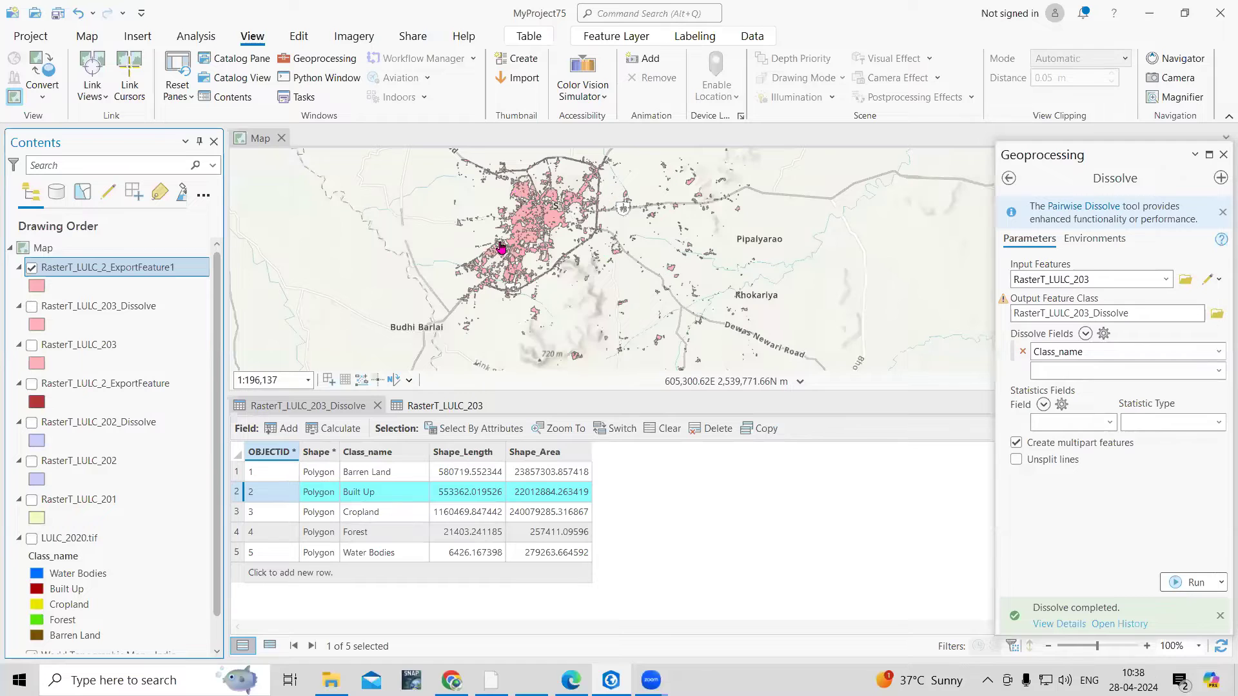
Hide ExportFeature1, show RasterT_LULC_203_Dissolve, and select the Forest row in its table
scroll(611, 255, up, 3)
click(31, 268)
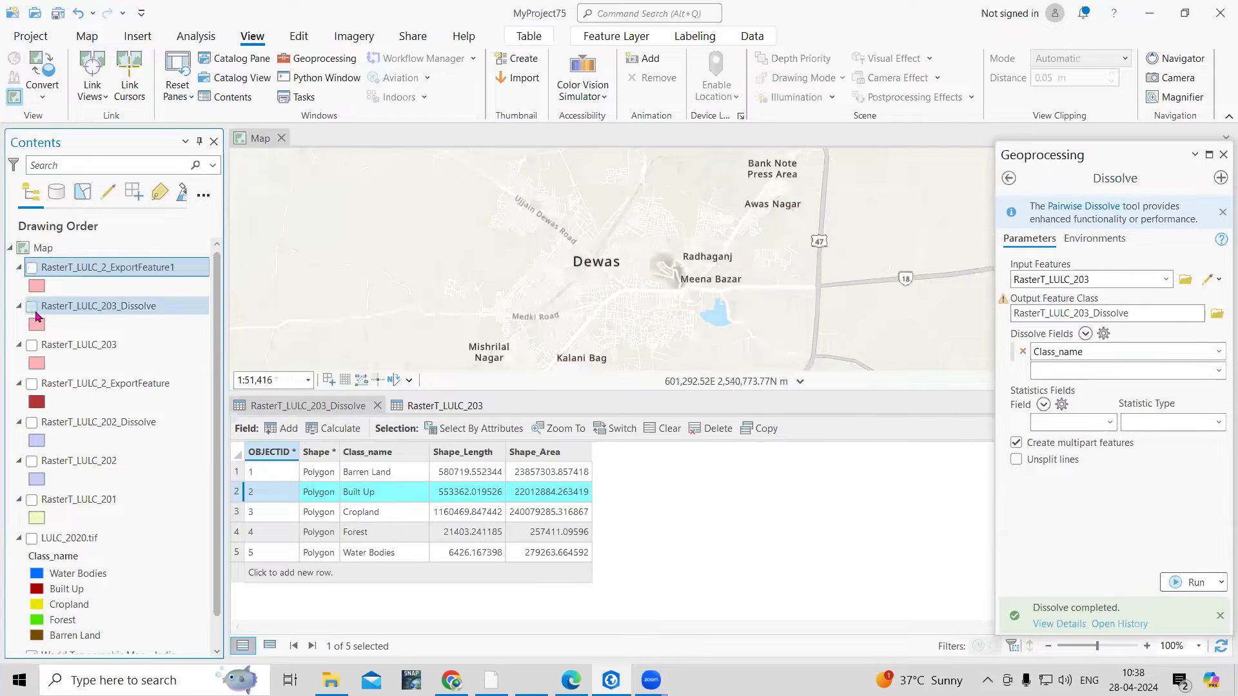
click(31, 307)
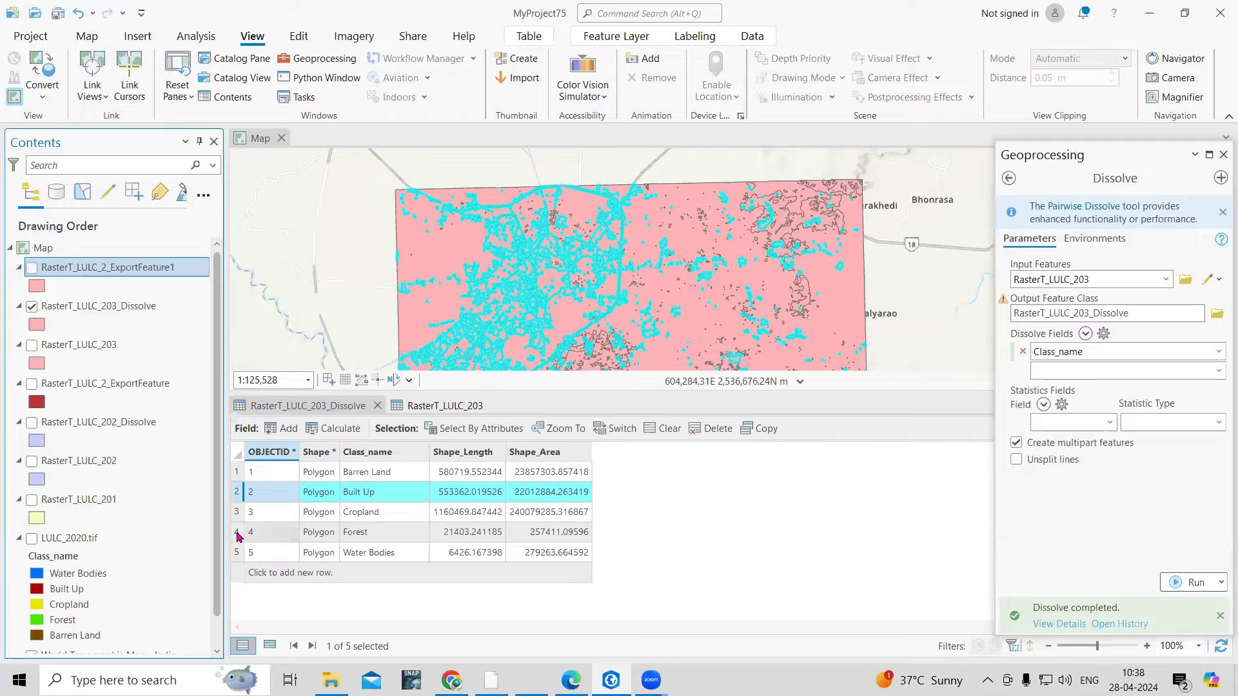
click(236, 532)
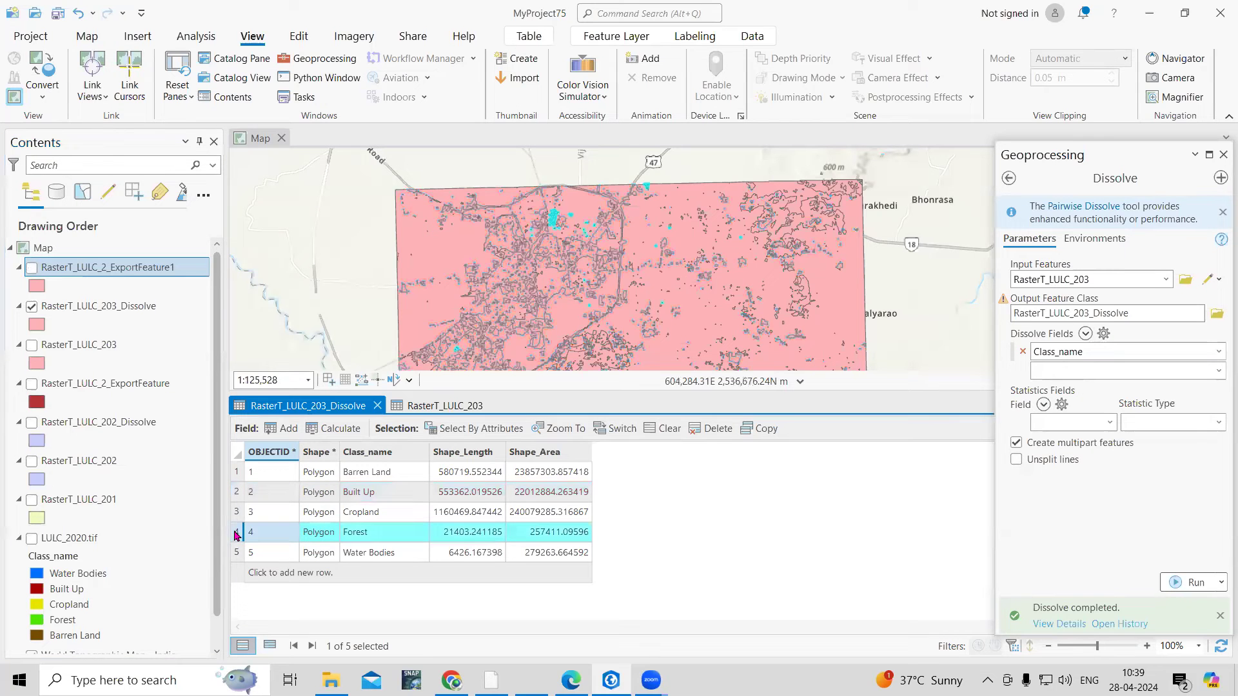
scroll(372, 220, down, 2)
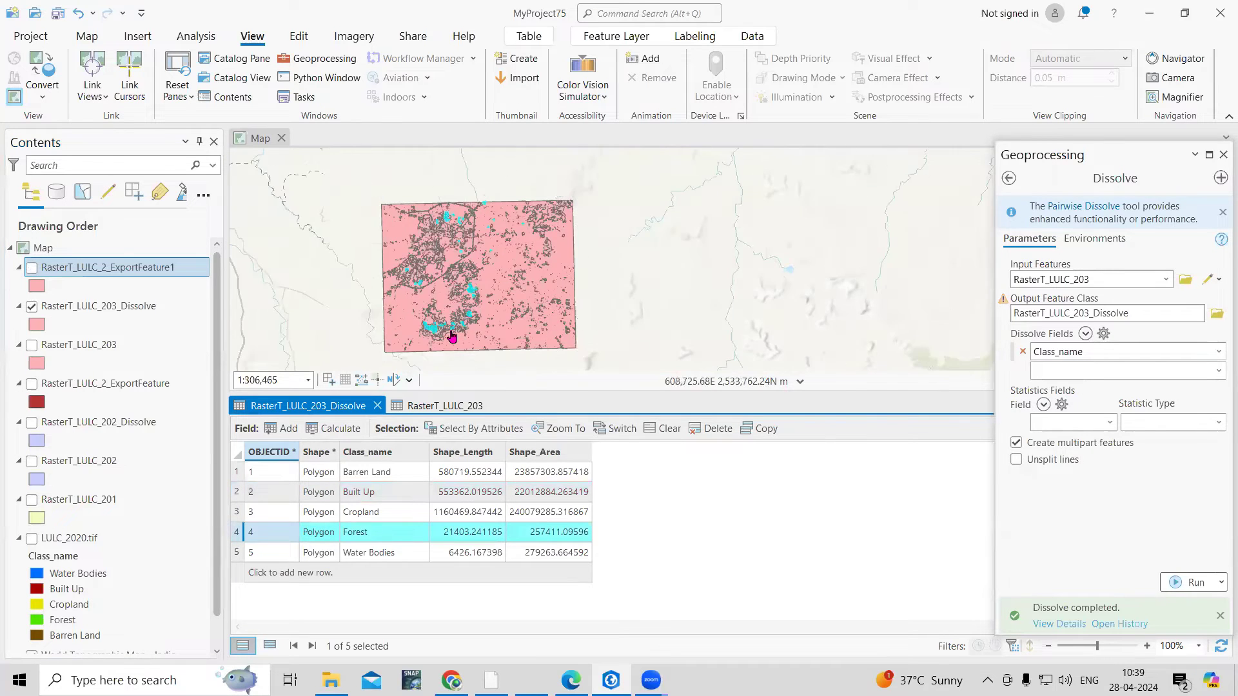
scroll(553, 271, up, 1)
scroll(552, 271, up, 1)
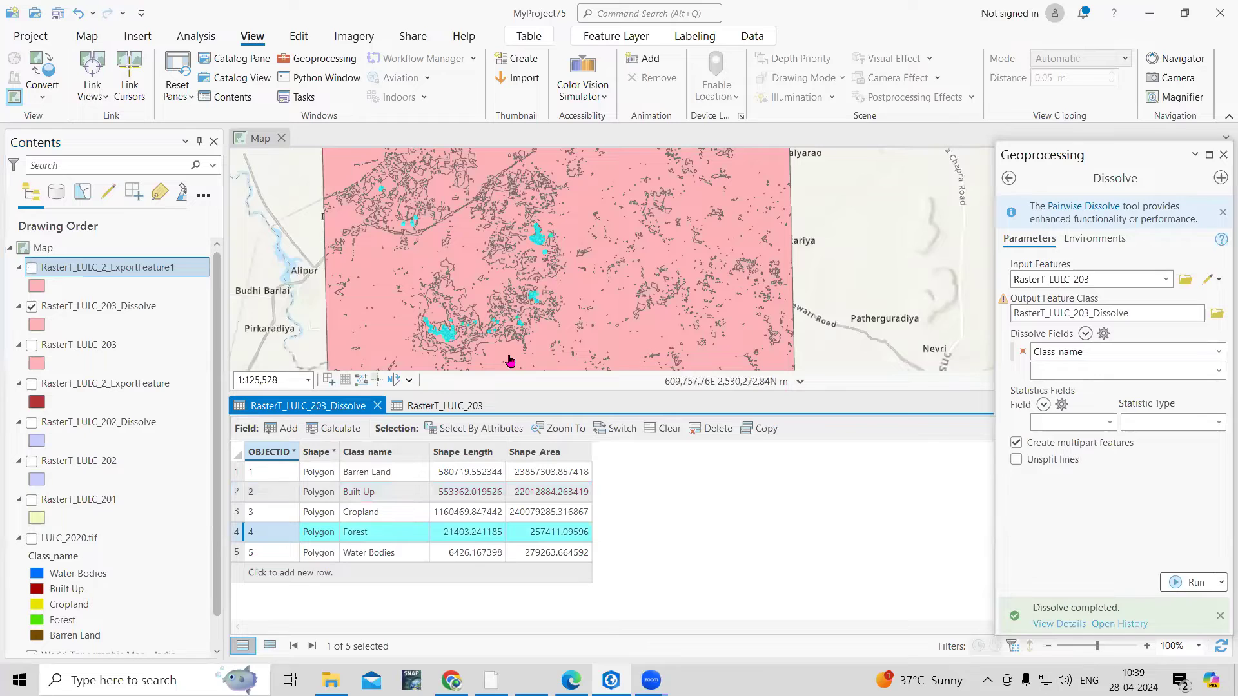
right_click(87, 308)
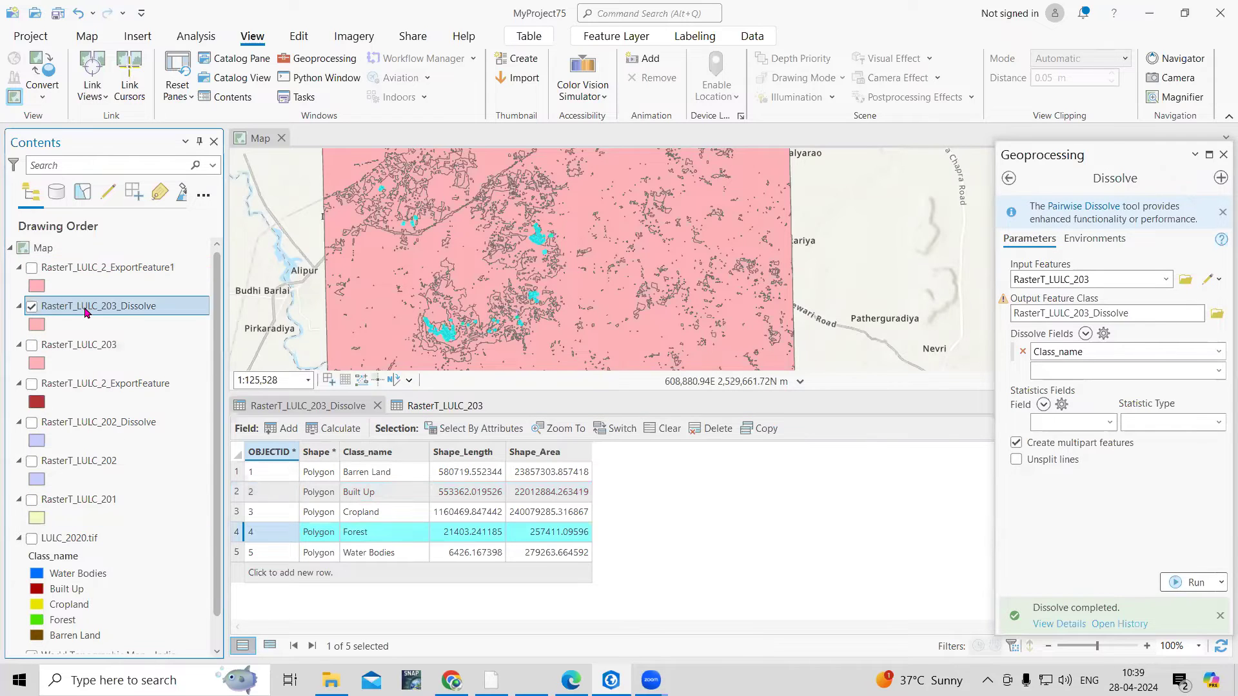
Export the Forest feature as RasterT_LULC_2_ExportFeature2 at the default path, then hide RasterT_LULC_203_Dissolve
mouse_move(251, 559)
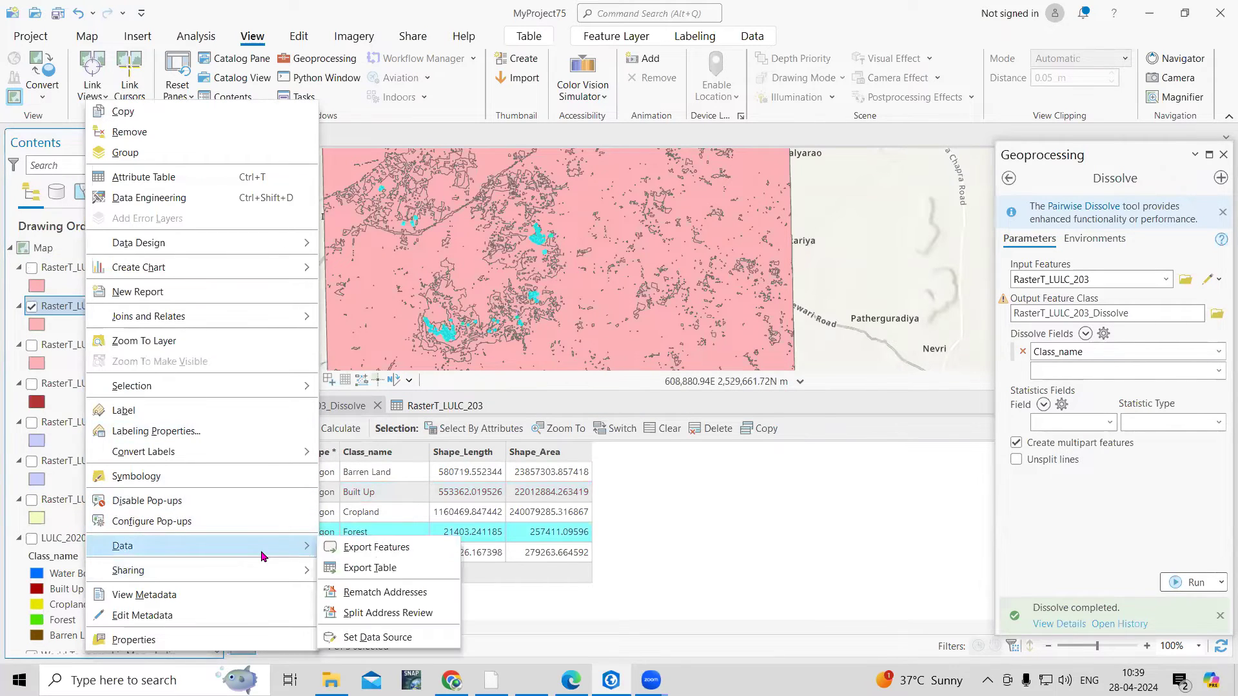
click(377, 548)
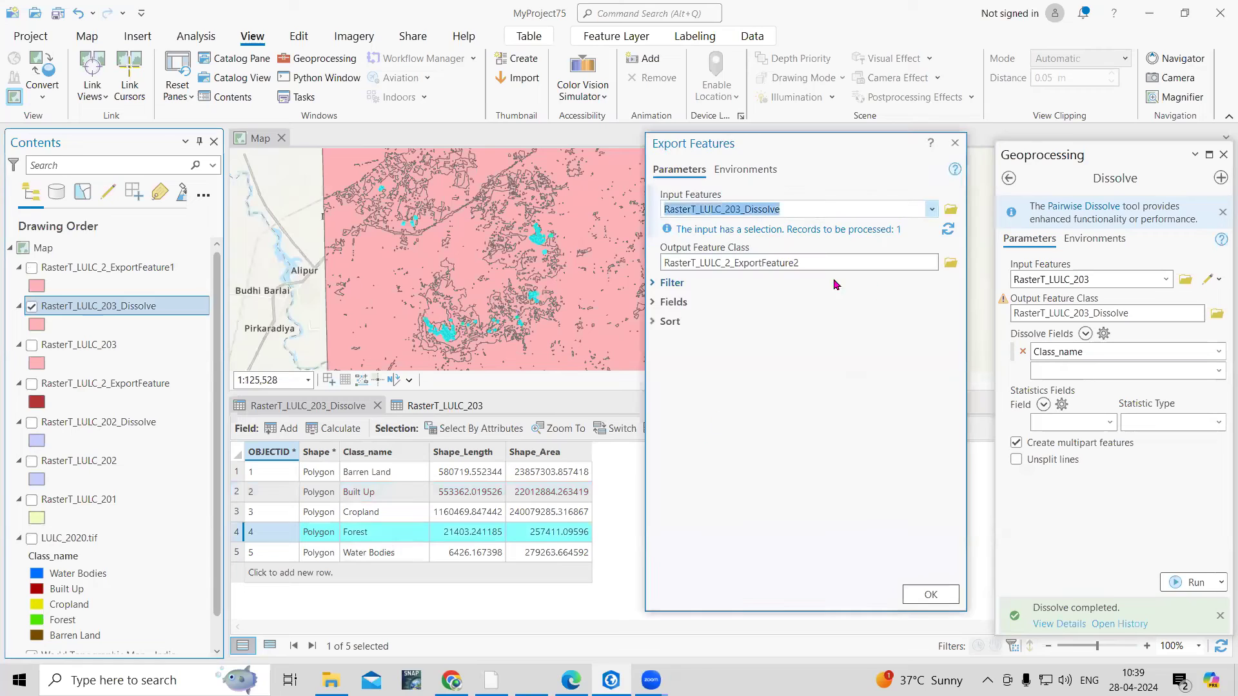
click(817, 258)
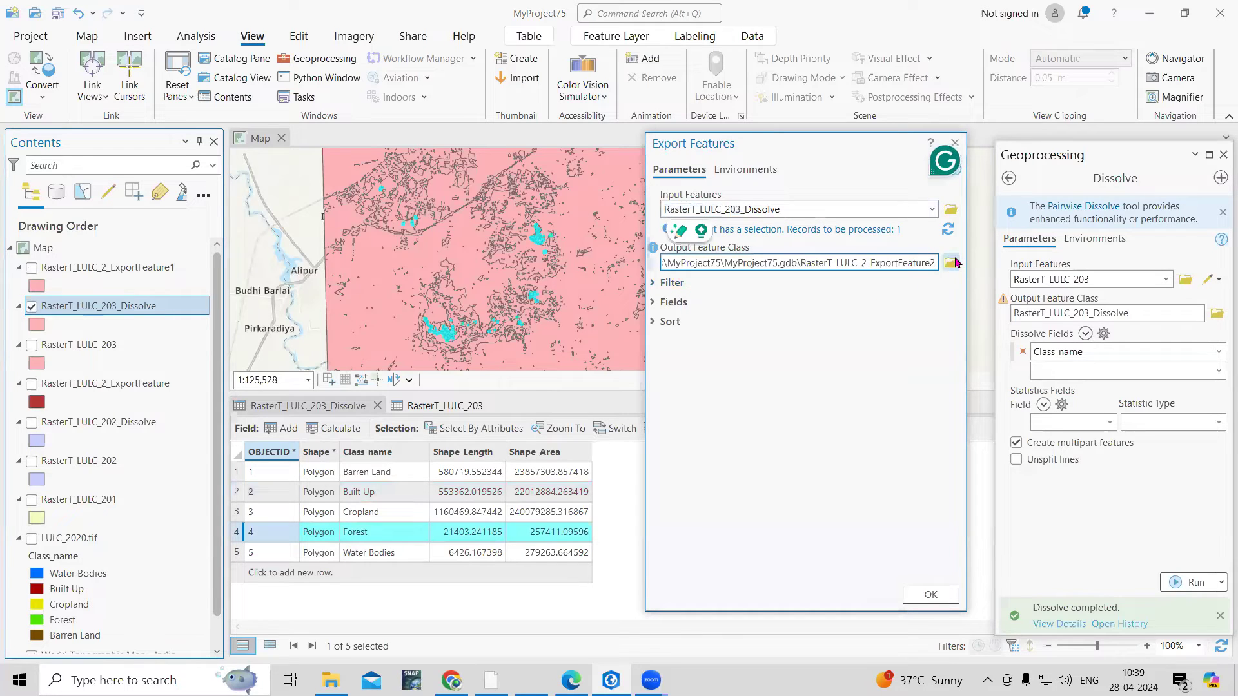
click(930, 594)
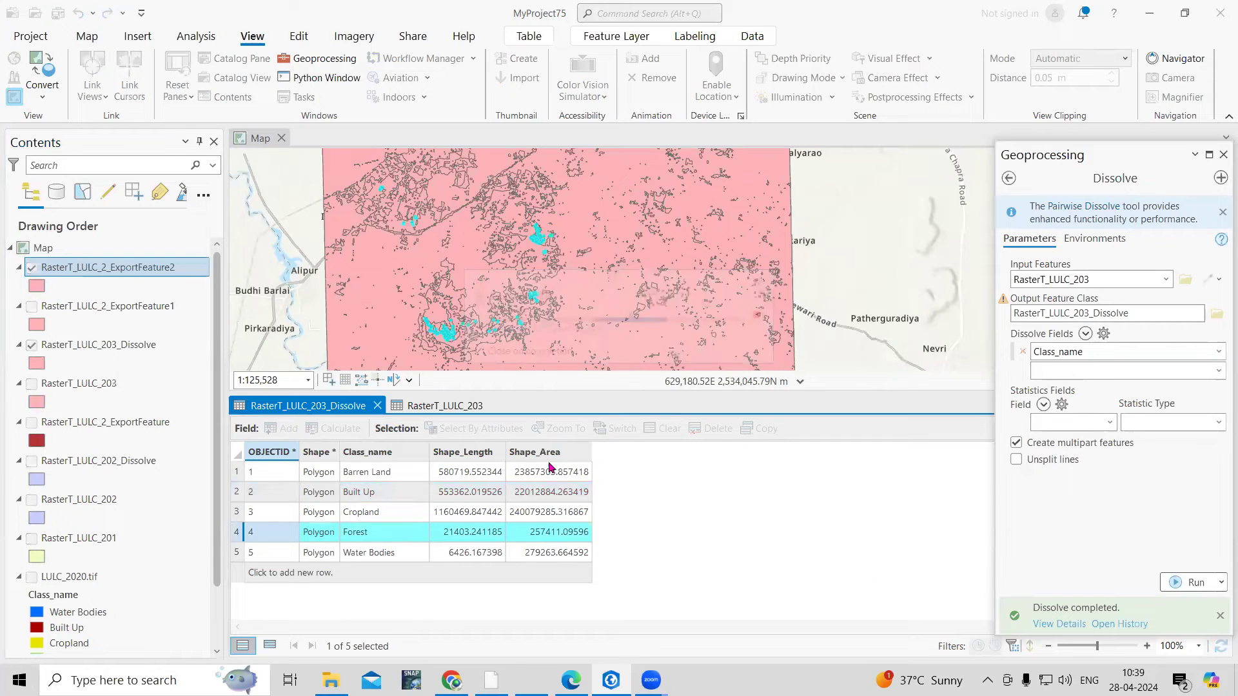
click(32, 346)
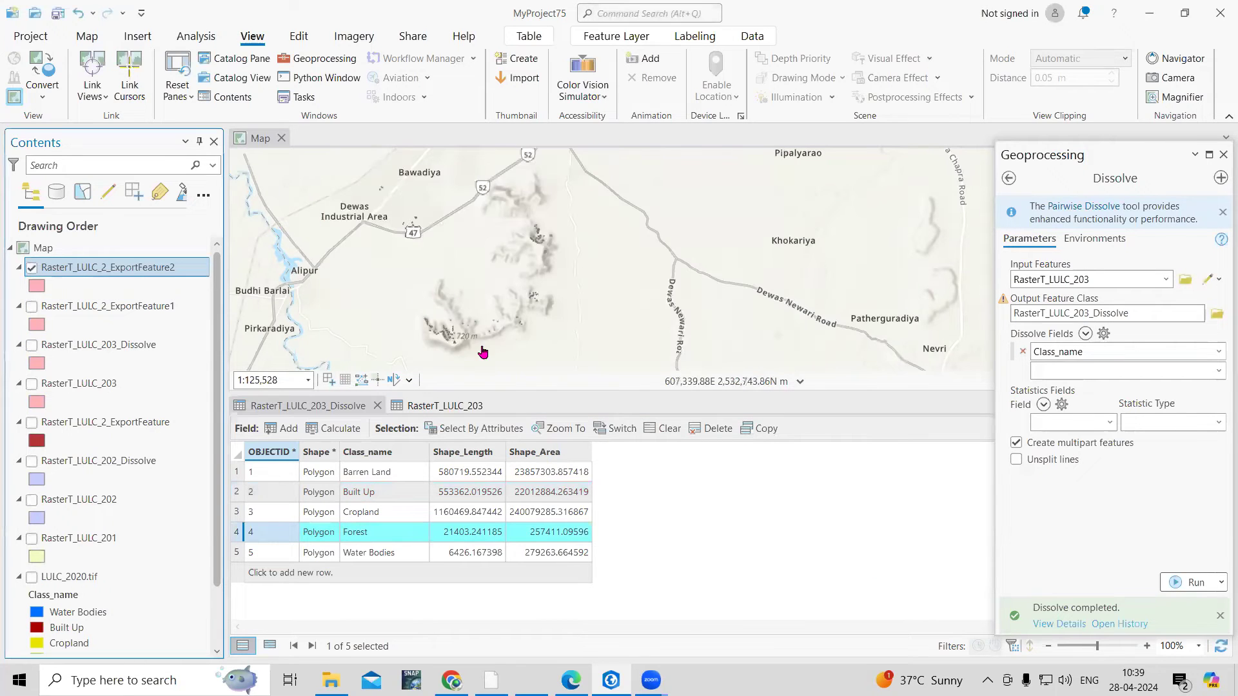
Switch LULC_2020.tif back on so it draws with the exported Forest layer, centred in view
scroll(458, 336, up, 4)
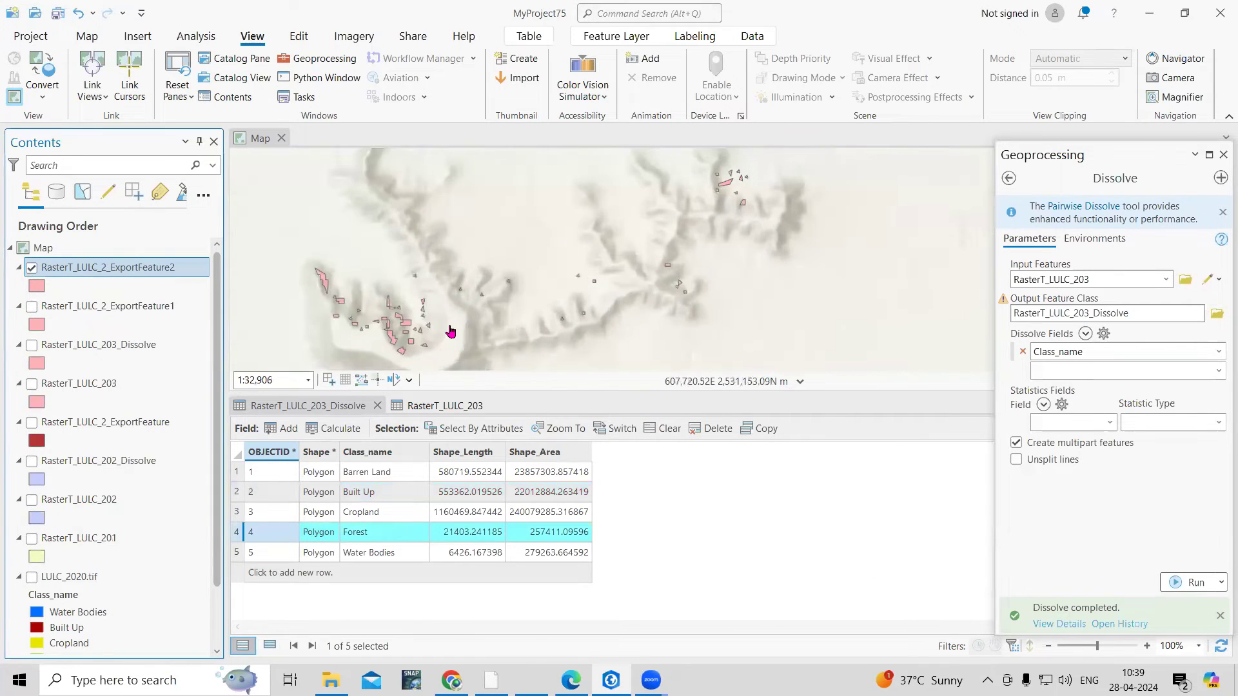
scroll(450, 331, down, 8)
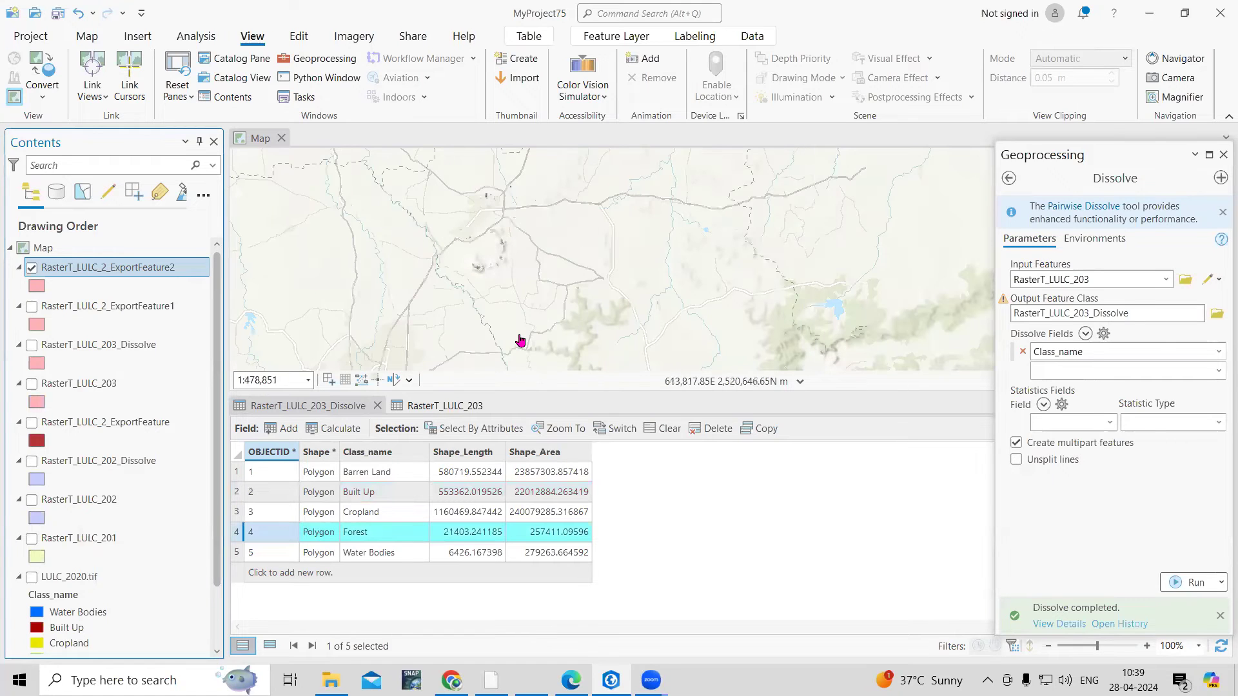
scroll(521, 340, up, 3)
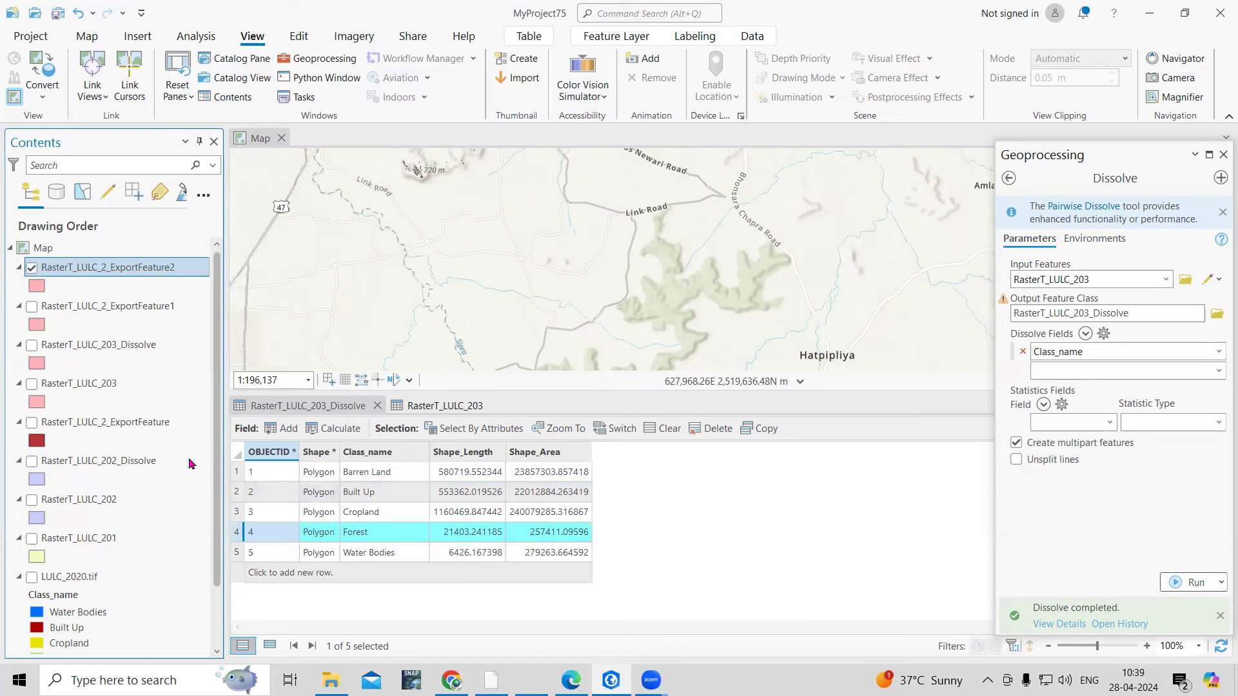
click(32, 577)
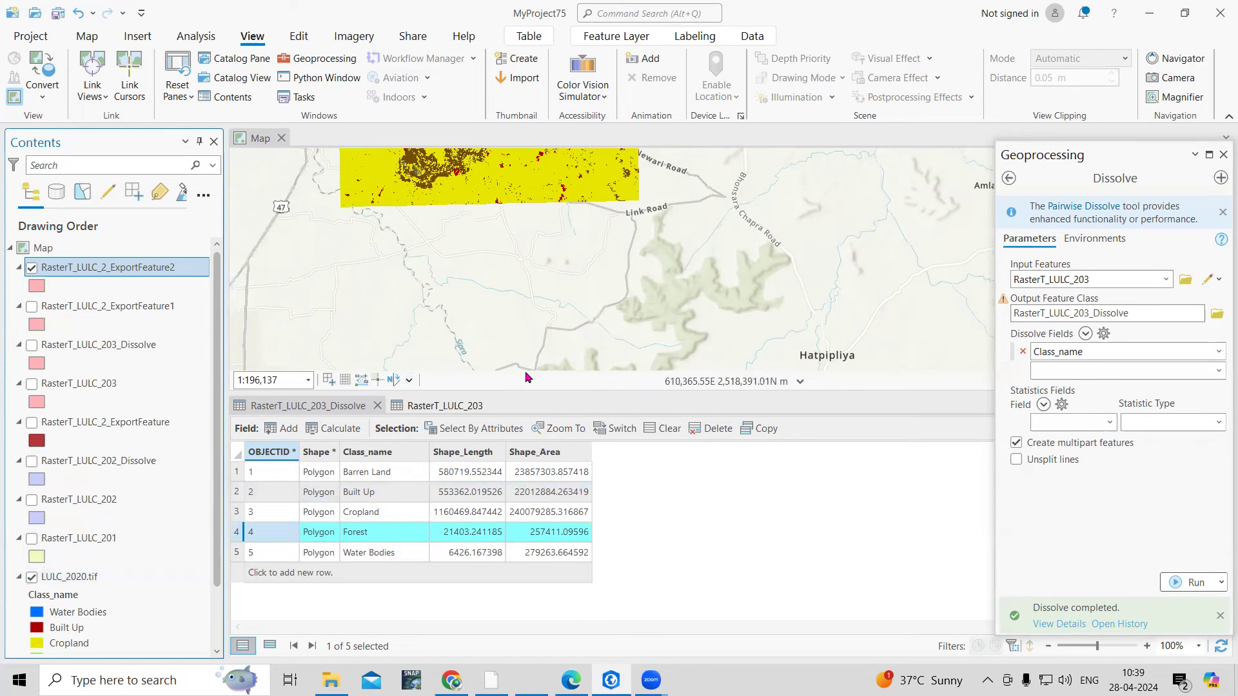
scroll(503, 226, down, 3)
scroll(502, 225, up, 3)
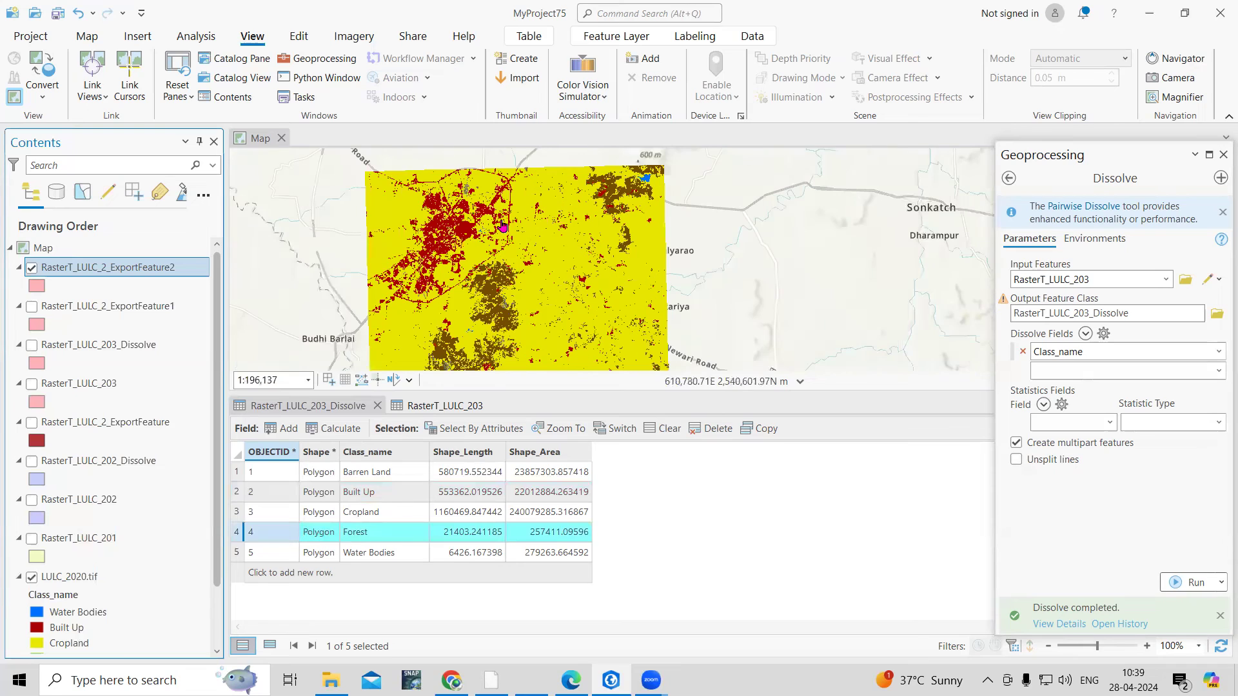